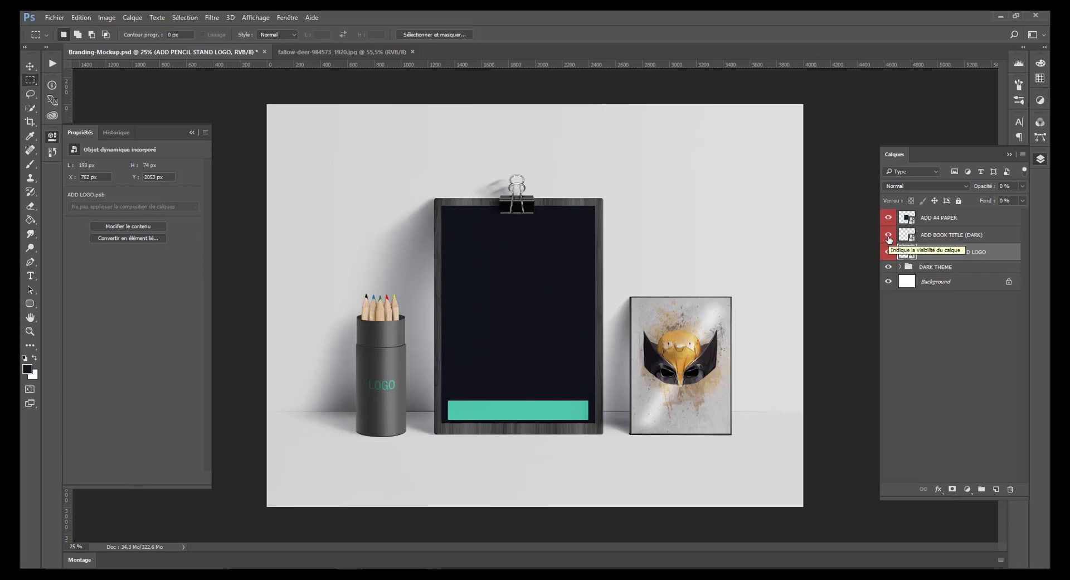
- Examine the contents of the ADD A4 PAPER, ADD BOOK TITLE (DARK) and ADD PENCIL STAND LOGO smart objects, closing each one
click(907, 235)
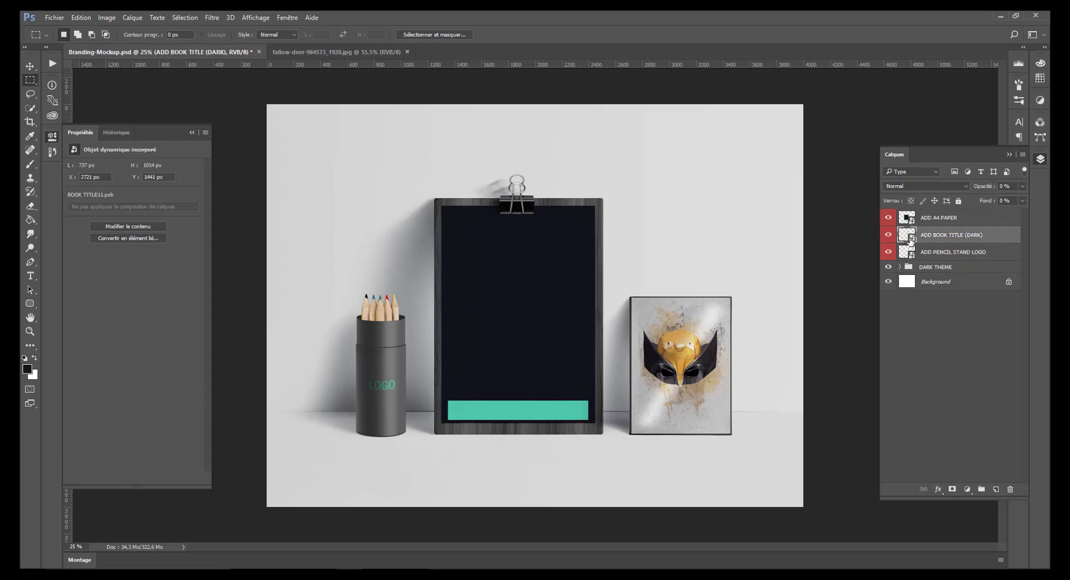
double_click(906, 218)
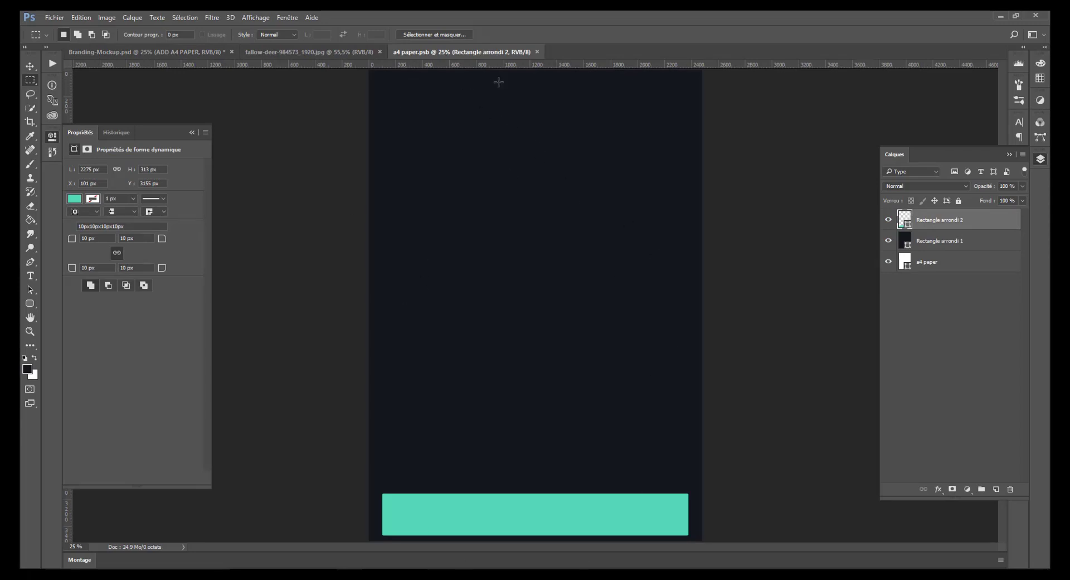
click(535, 51)
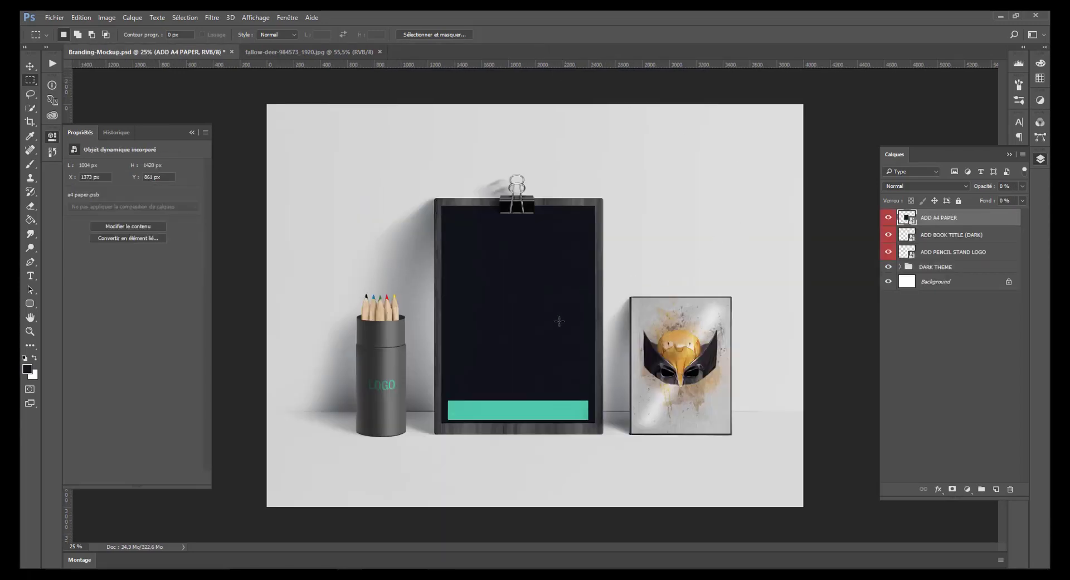
double_click(905, 235)
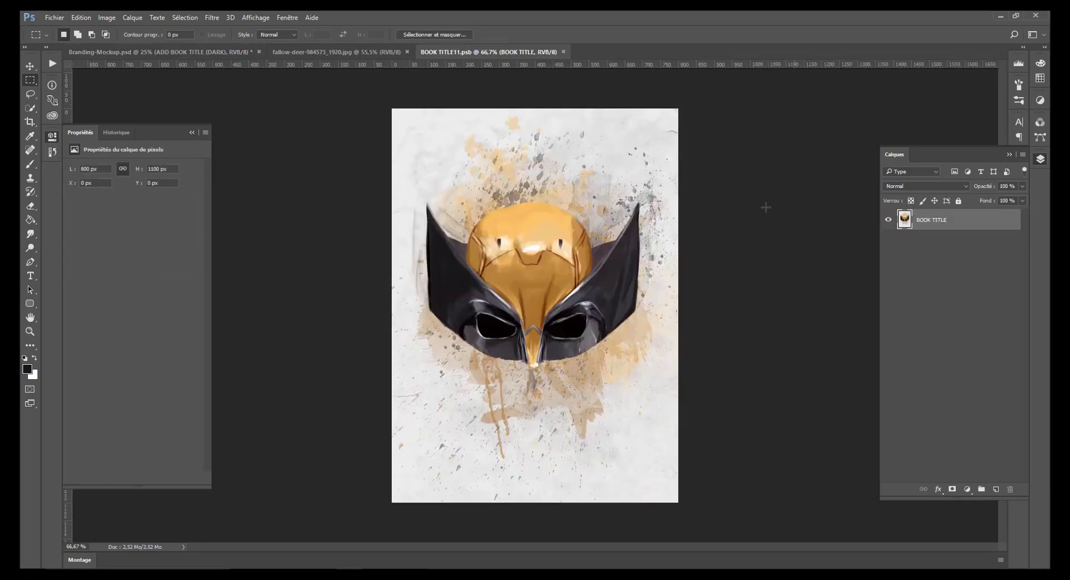
click(564, 52)
click(907, 252)
double_click(906, 253)
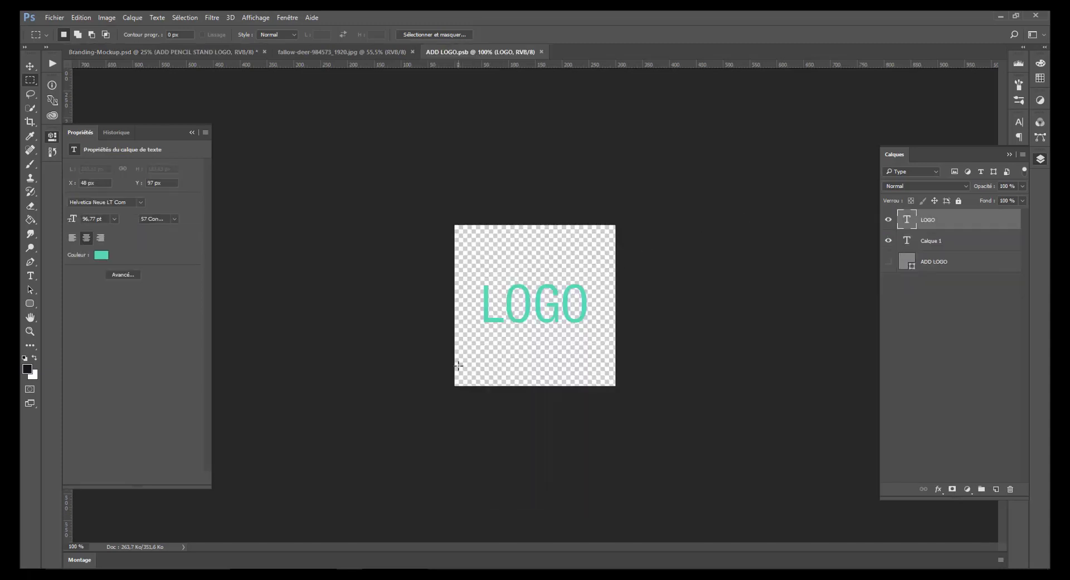
click(541, 52)
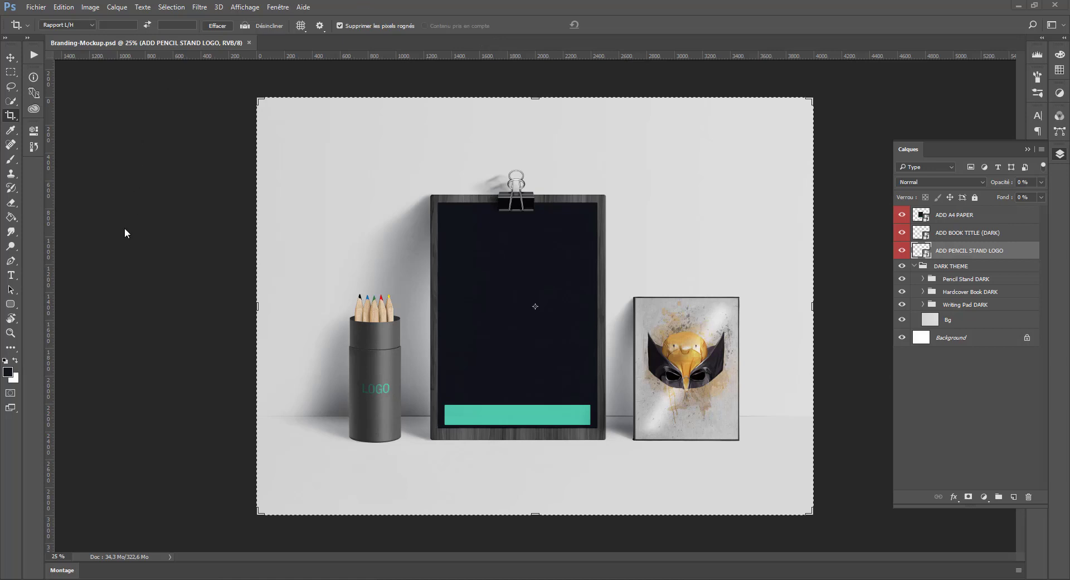
- Display the Propriétés settings and view them for the Bg and ADD A4 PAPER layers
click(274, 8)
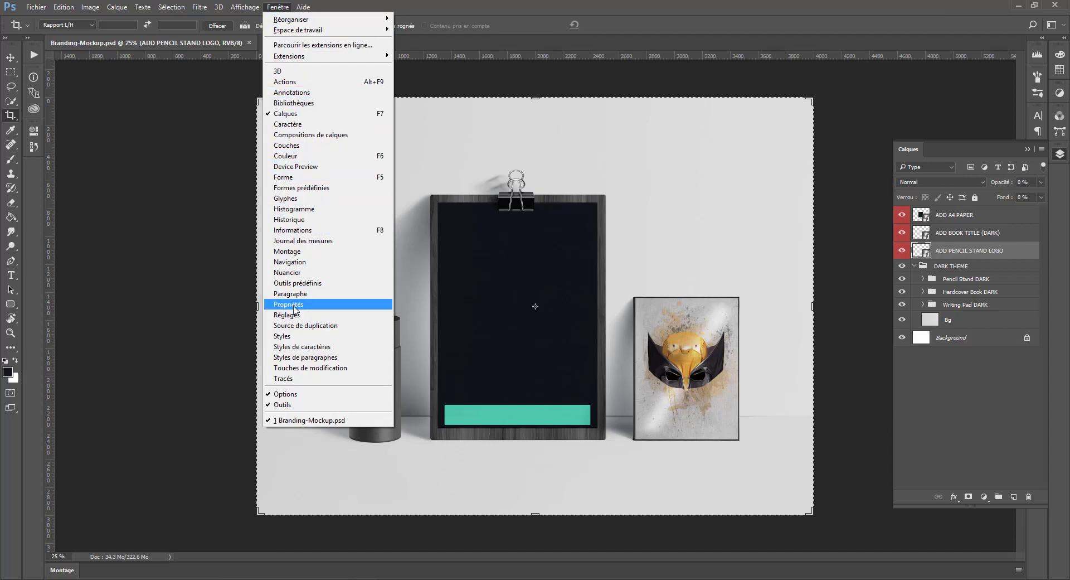
click(347, 306)
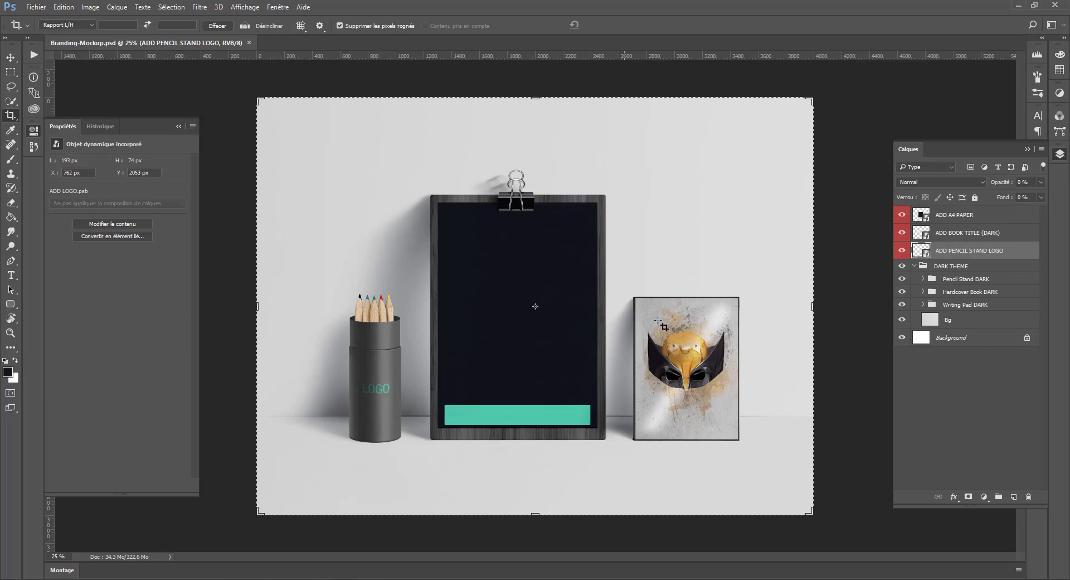
click(952, 323)
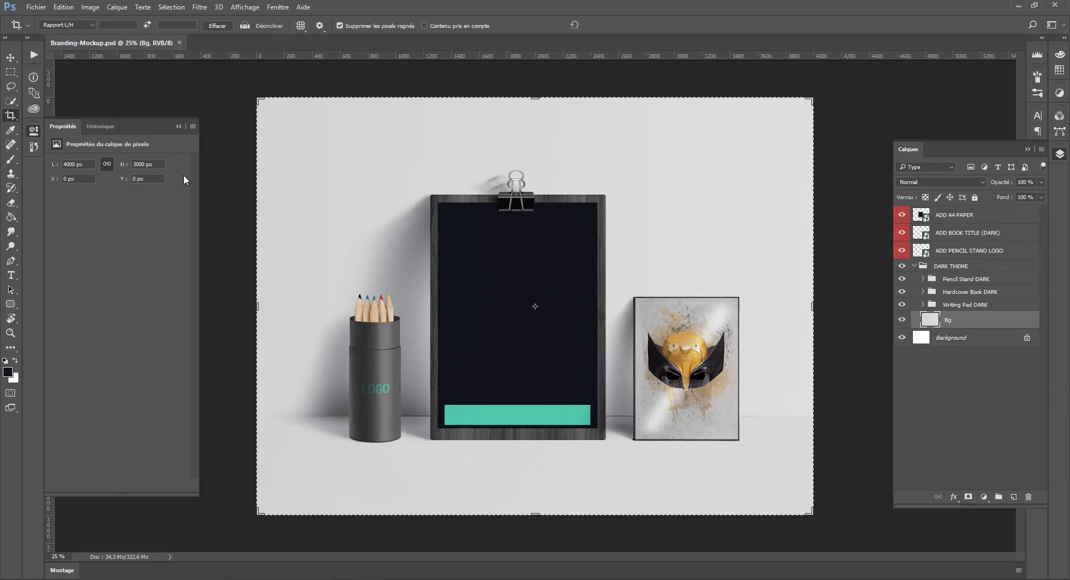
click(953, 220)
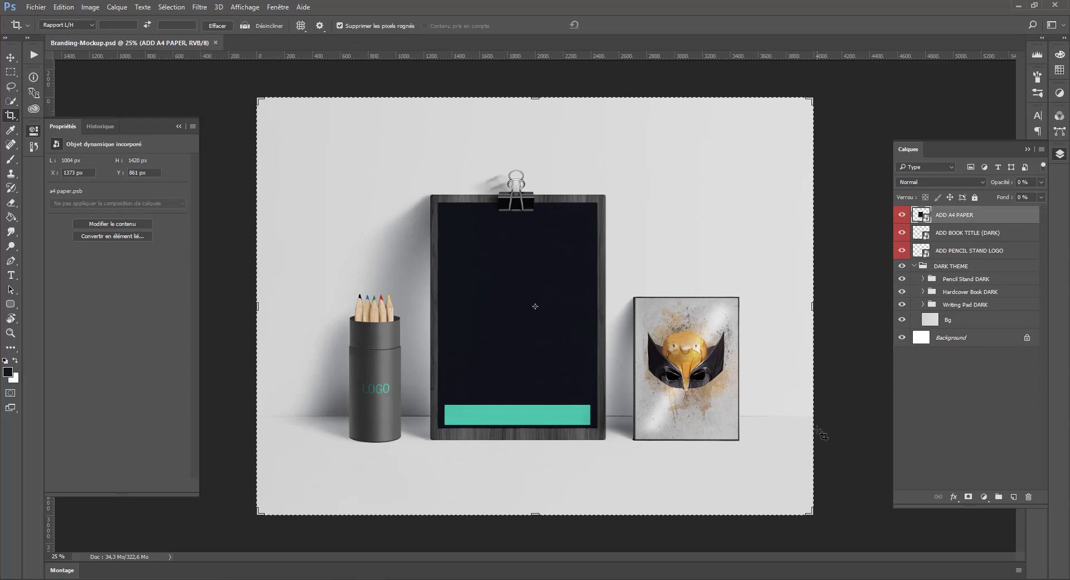
- Toggle the ADD A4 PAPER layer's visibility off and on, and view the ADD BOOK TITLE (DARK) layer's properties
click(901, 215)
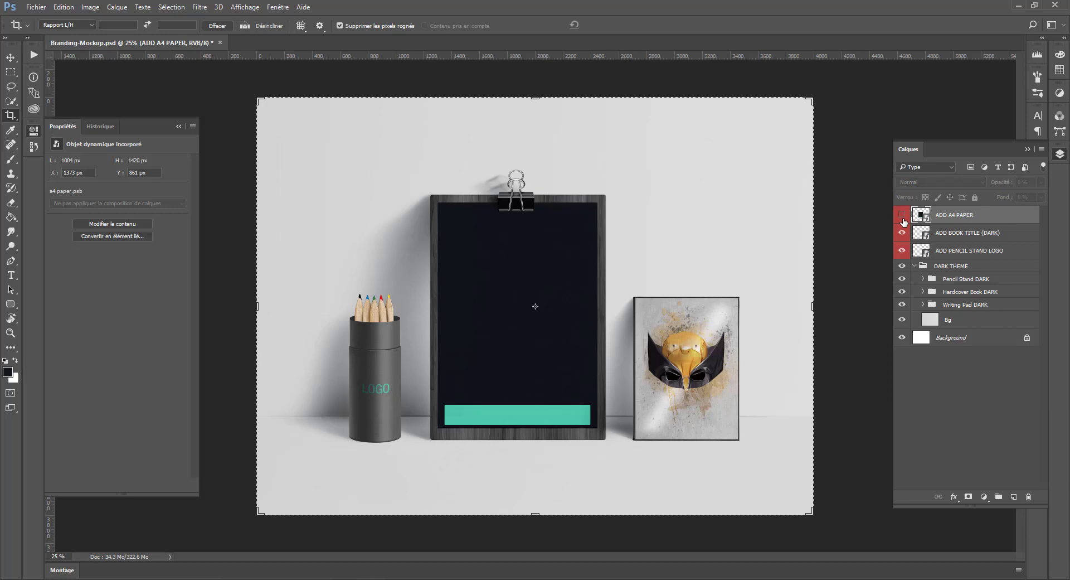
click(901, 216)
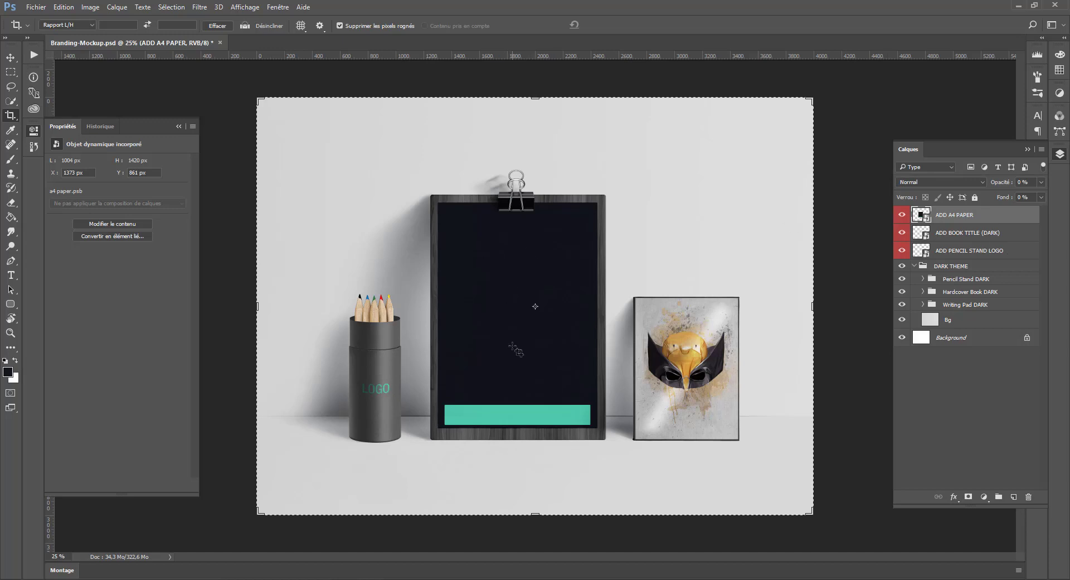
click(966, 236)
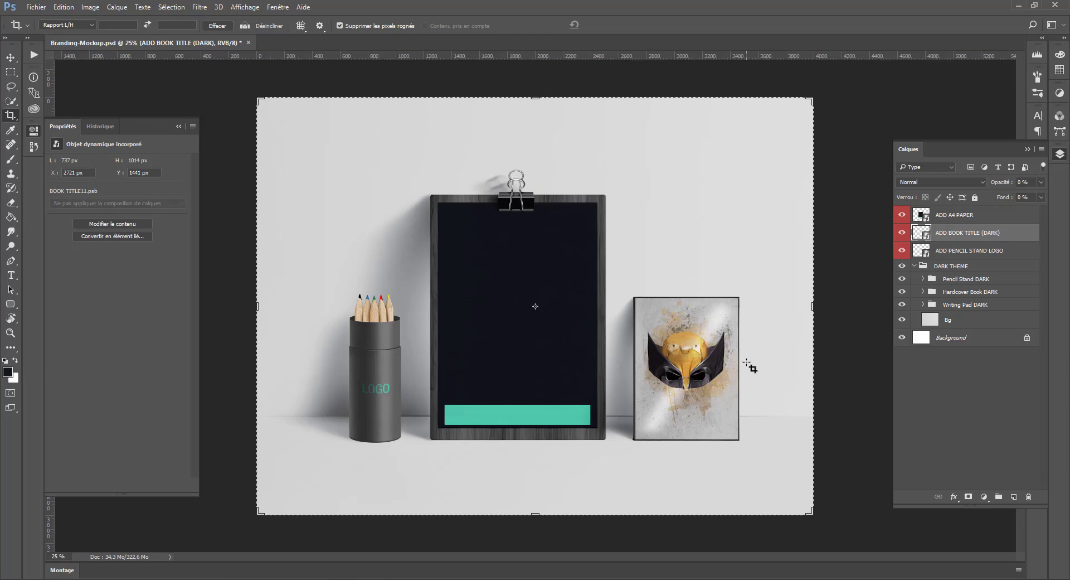
- Open the contents of the ADD A4 PAPER smart object and activate the Move tool
double_click(918, 216)
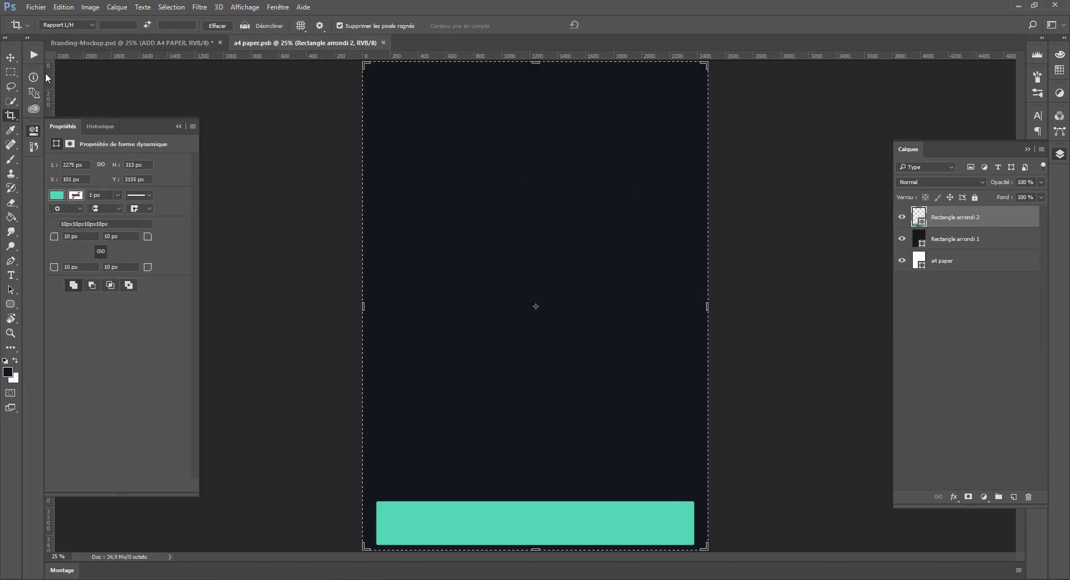
click(8, 59)
- Move the green rectangle up to about Y 1923 px, save the smart object and view the updated mockup
drag(625, 529, 626, 356)
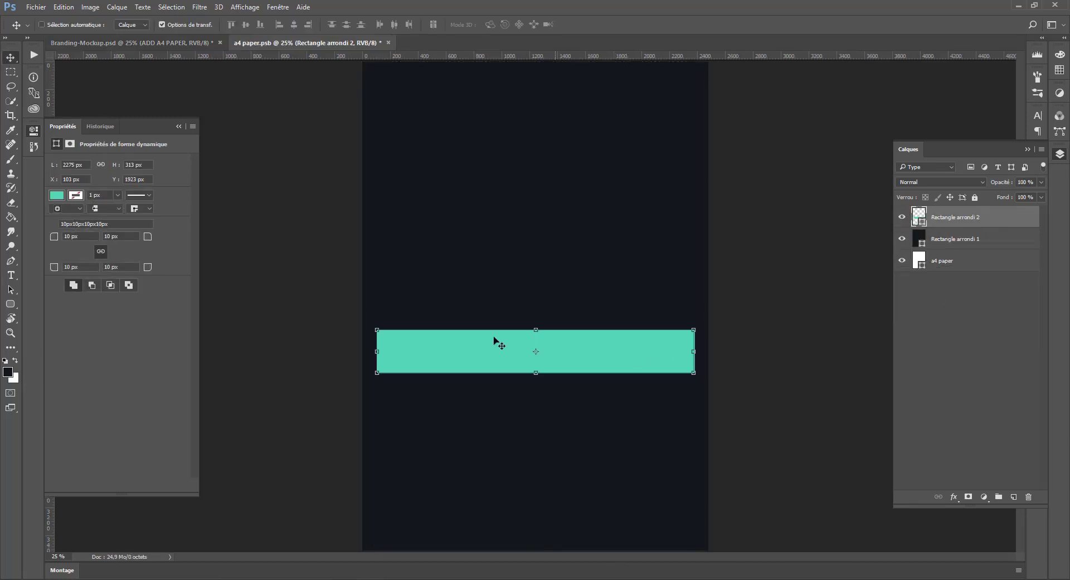
key(ctrl+s)
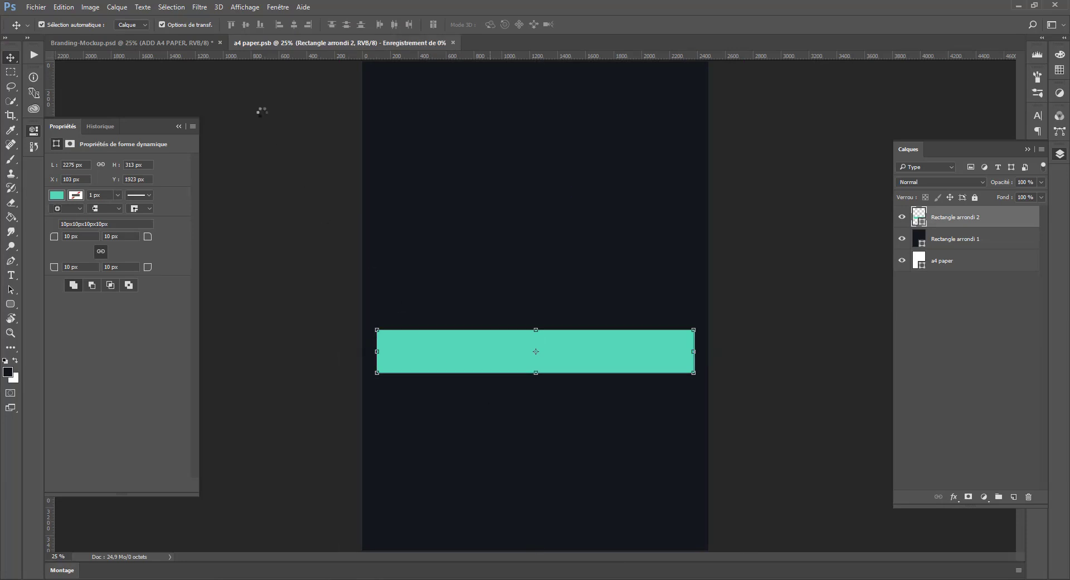
click(163, 41)
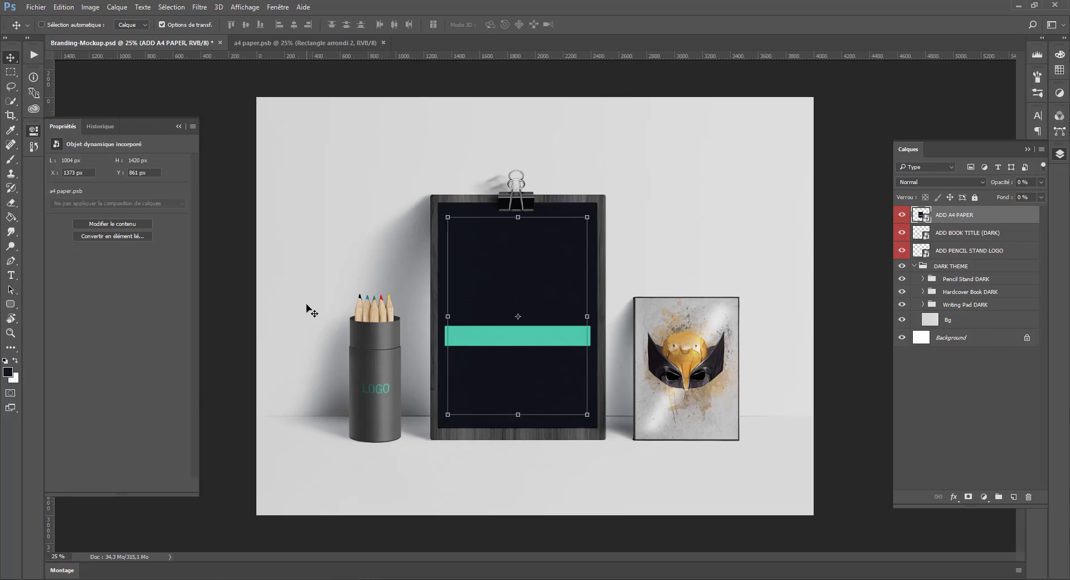
- Return to a4 paper.psb and undo the green rectangle's move
key(ctrl+z)
click(277, 44)
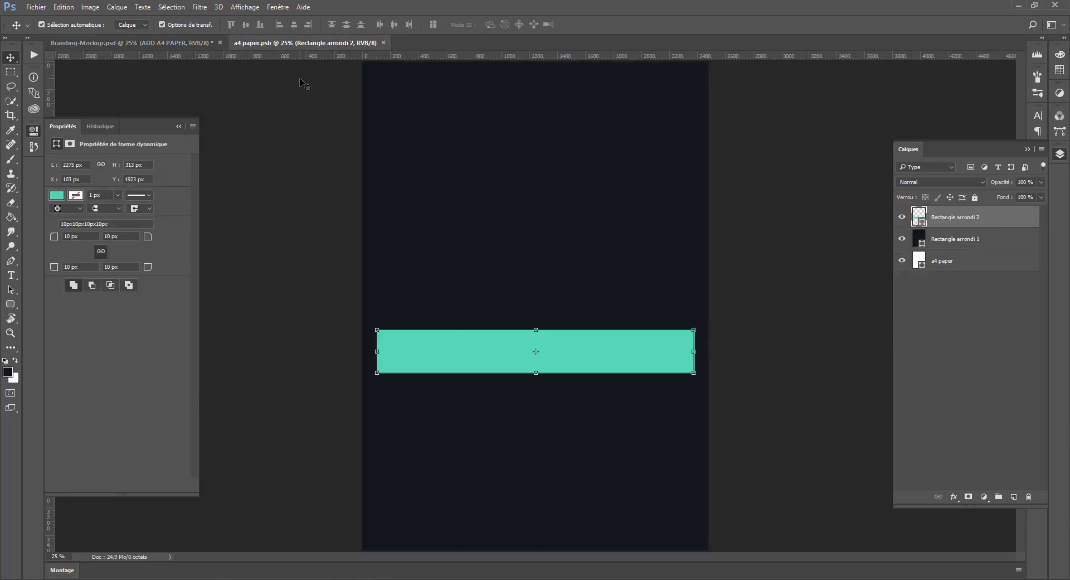
key(ctrl+z)
scroll(792, 263, down, 2)
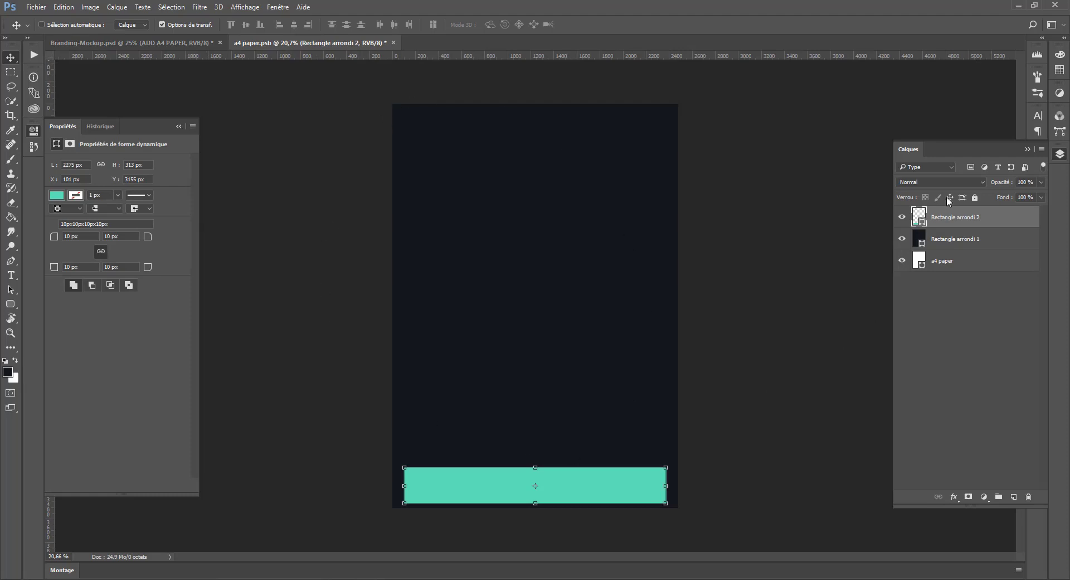
- Set the height of Rectangle arrondi 2 to 500 px and move it up the page to about Y 1616 px
click(918, 241)
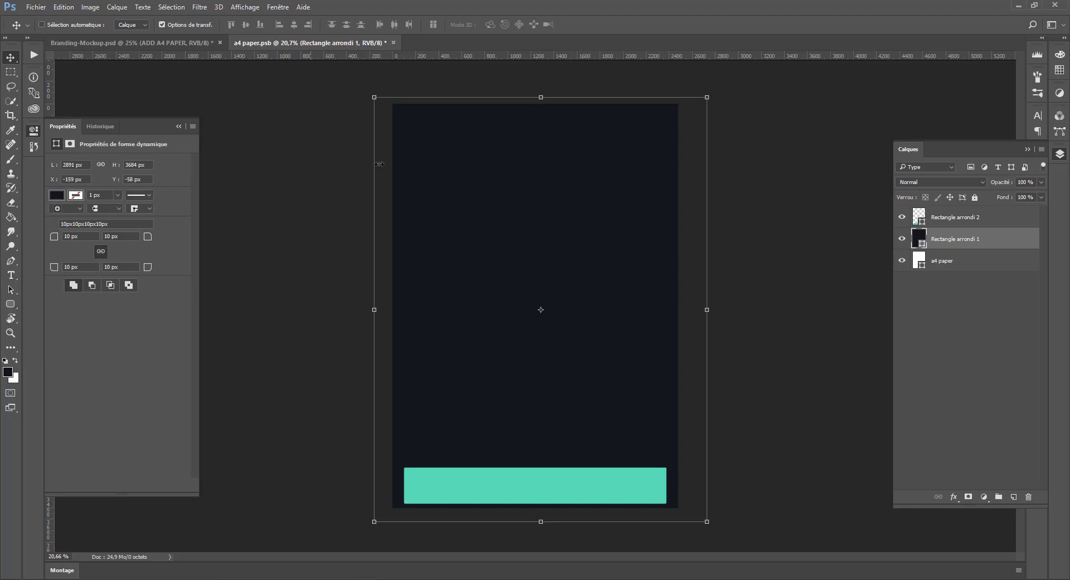
click(930, 218)
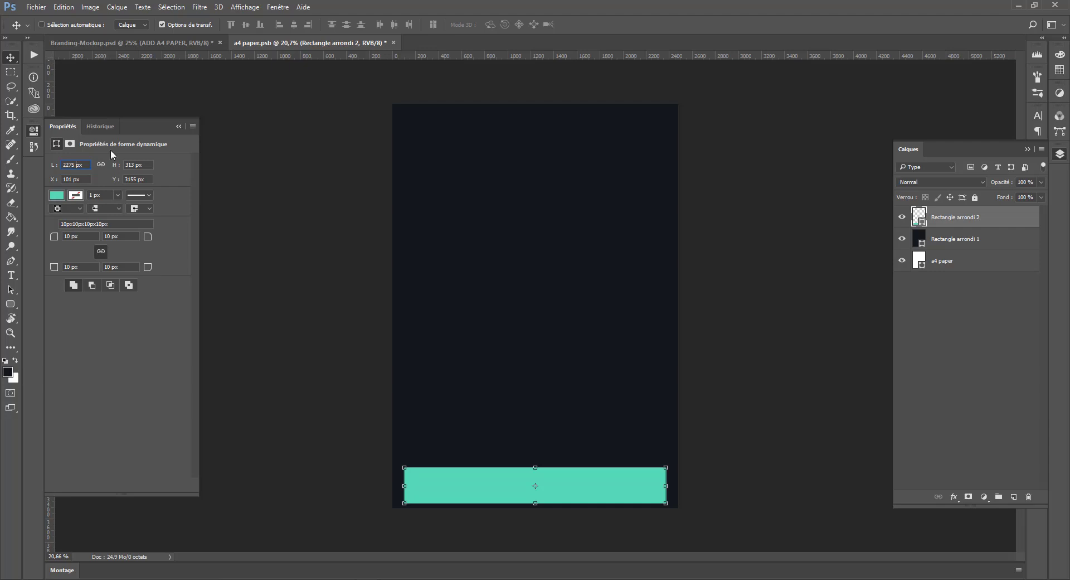
click(84, 165)
double_click(138, 165)
drag(89, 165, 63, 166)
drag(132, 166, 127, 167)
click(132, 163)
double_click(129, 164)
text(500)
key(Return)
drag(491, 484, 498, 309)
- Link the green rectangle's width and height, and set its height to 300 px
click(101, 165)
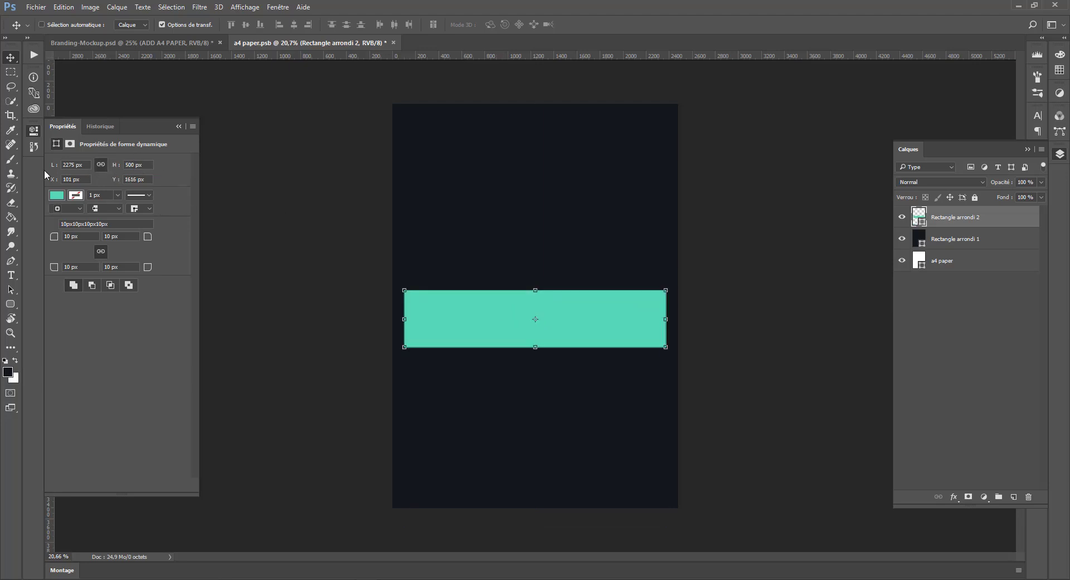
click(148, 165)
text(300)
key(Return)
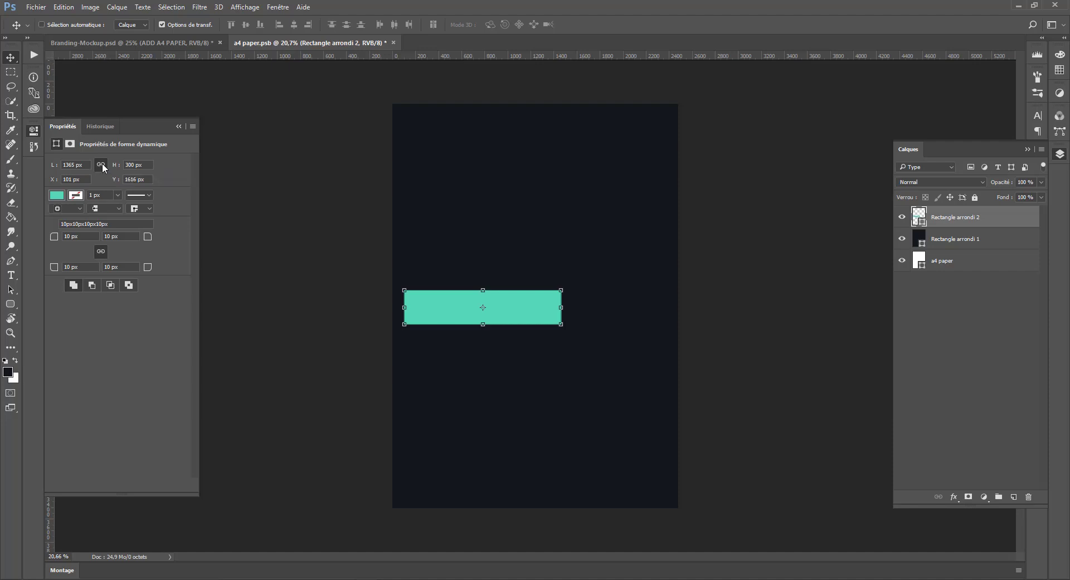
- Trace the rectangle's offsets from the page edges with temporary marquee selections and place a horizontal guide along its upper edge
click(81, 192)
click(80, 183)
click(11, 72)
drag(393, 285, 404, 335)
key(ctrl+d)
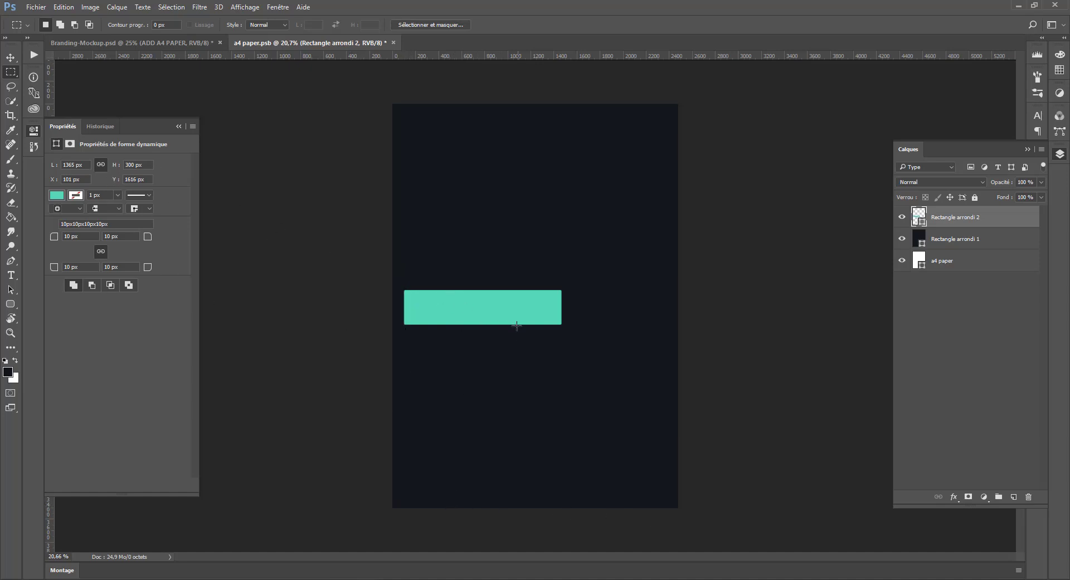
drag(514, 324, 352, 506)
key(ctrl+d)
drag(392, 289, 431, 312)
key(ctrl+d)
drag(537, 63, 407, 508)
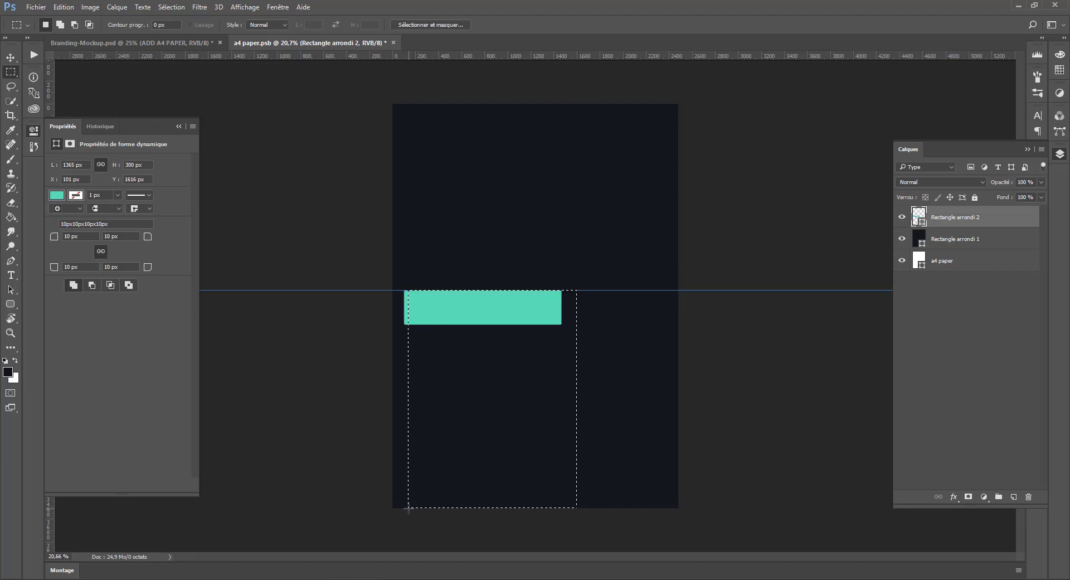
key(ctrl+d)
- Set the green rectangle's position to X 300 px and Y 1800 px
key(Return)
text(300)
key(Return)
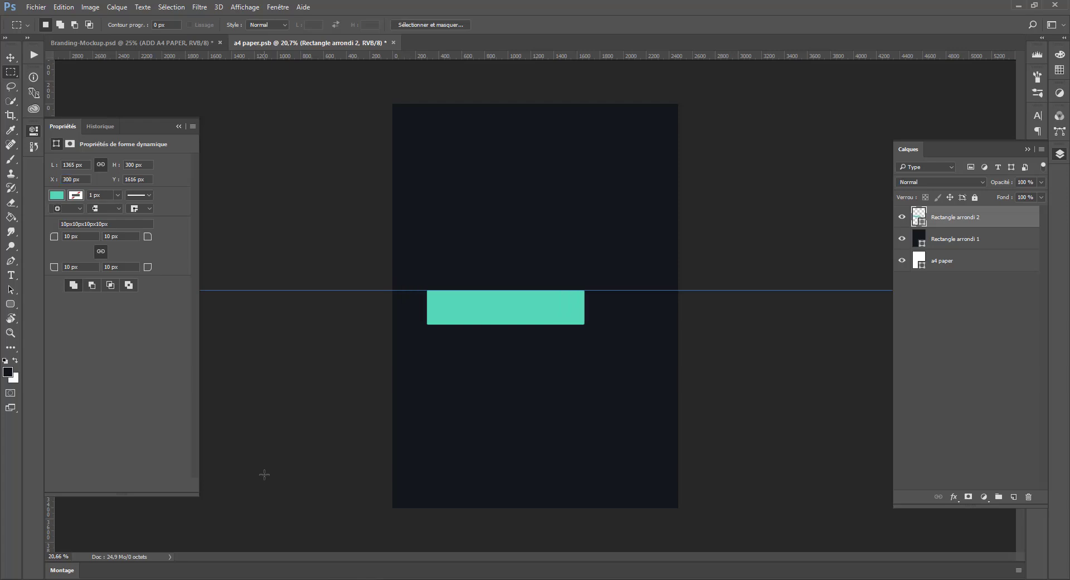
key(Tab)
text(4)
text(800)
key(Return)
- Trace the distance from the page's upper edge to the rectangle and the page's full width with temporary marquee selections
drag(455, 103, 541, 310)
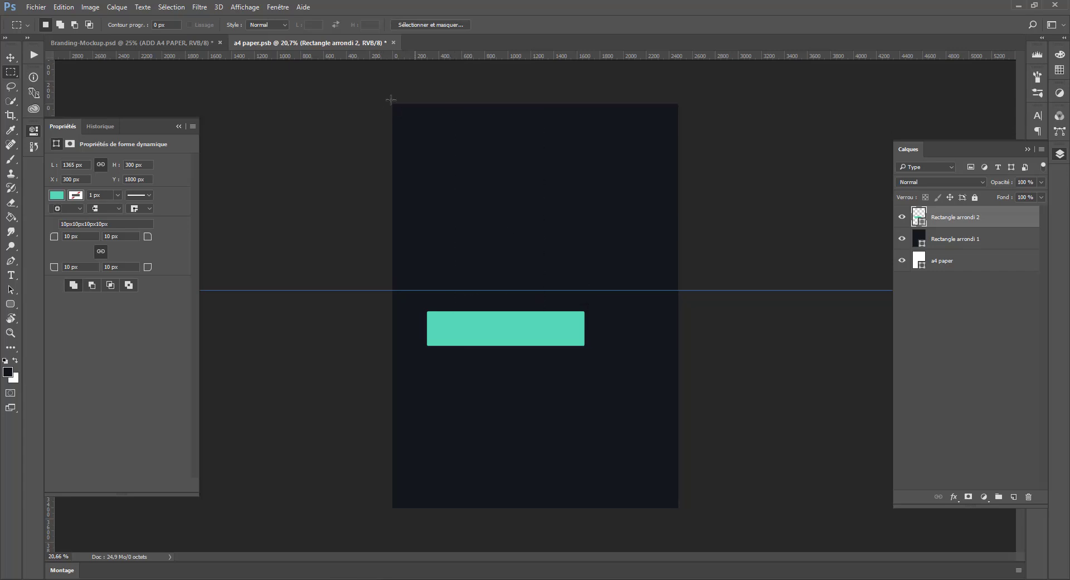
drag(394, 103, 665, 103)
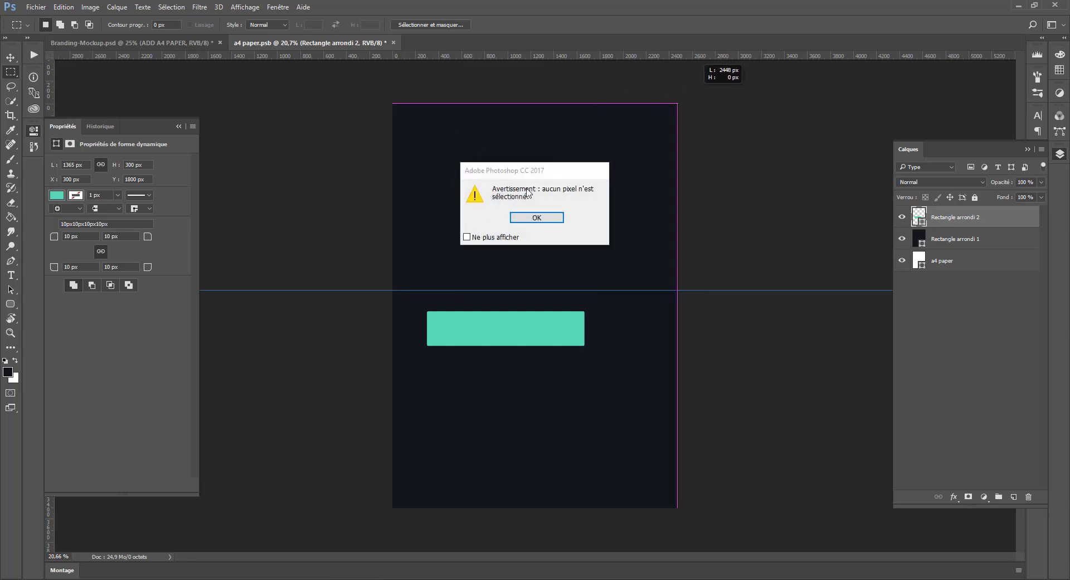
key(Return)
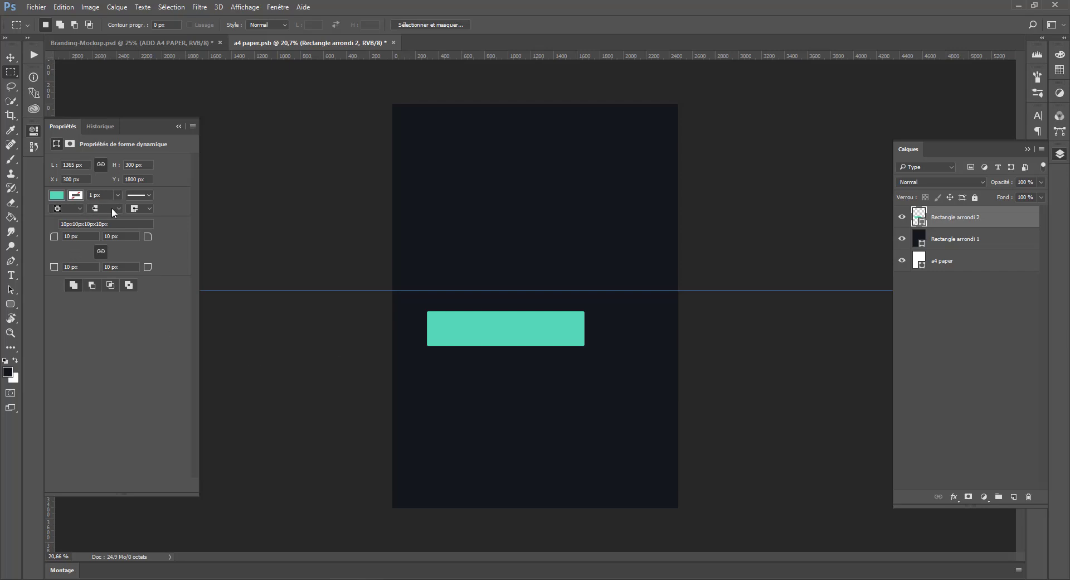
- Scale the green rectangle up to about 2063 × 453 px and centre it horizontally on the page at about Y 1390 px
click(10, 57)
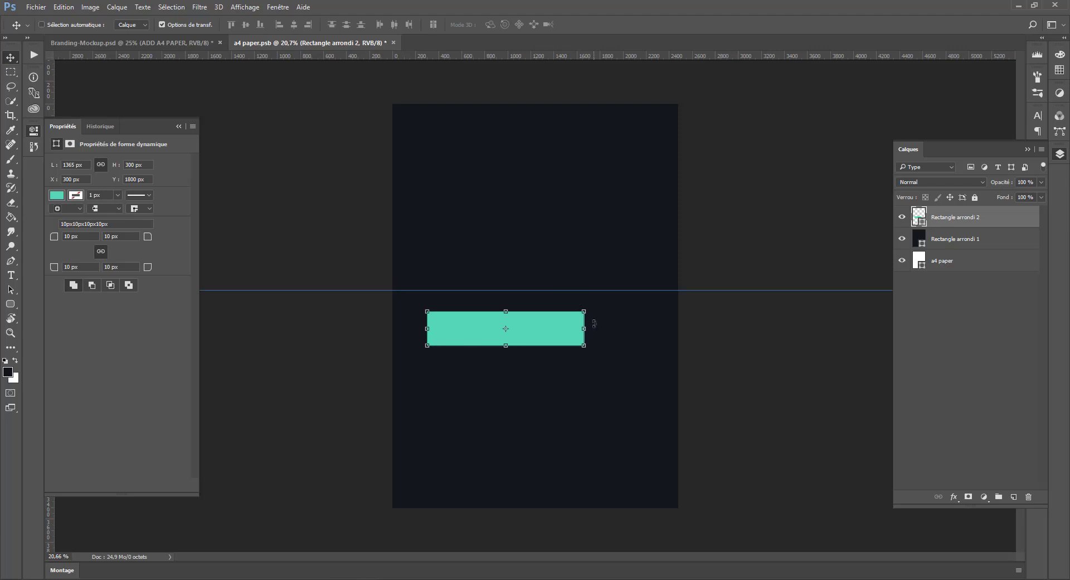
drag(583, 311, 668, 266)
drag(609, 341, 596, 316)
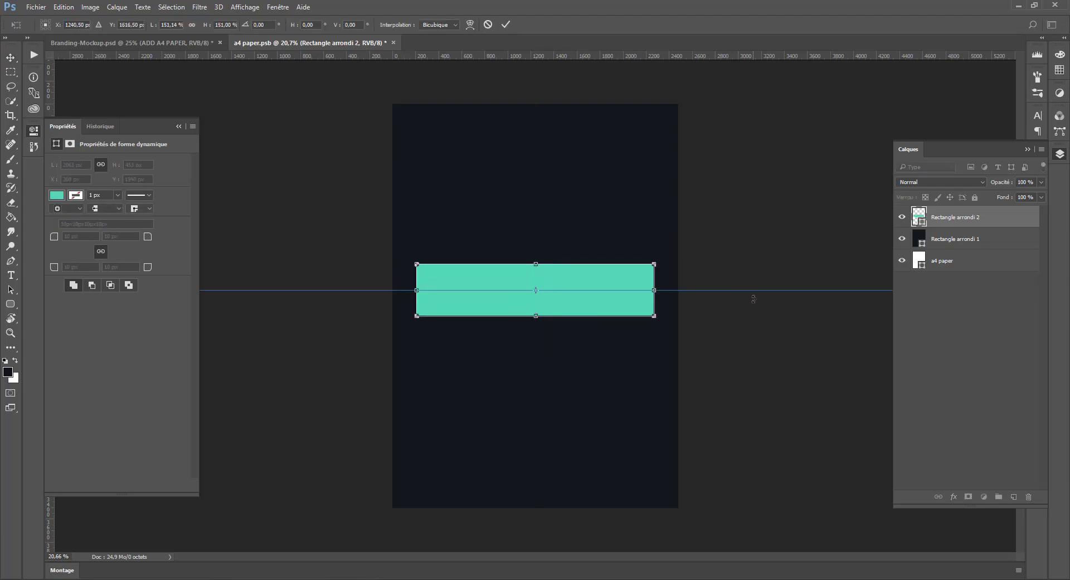
key(Return)
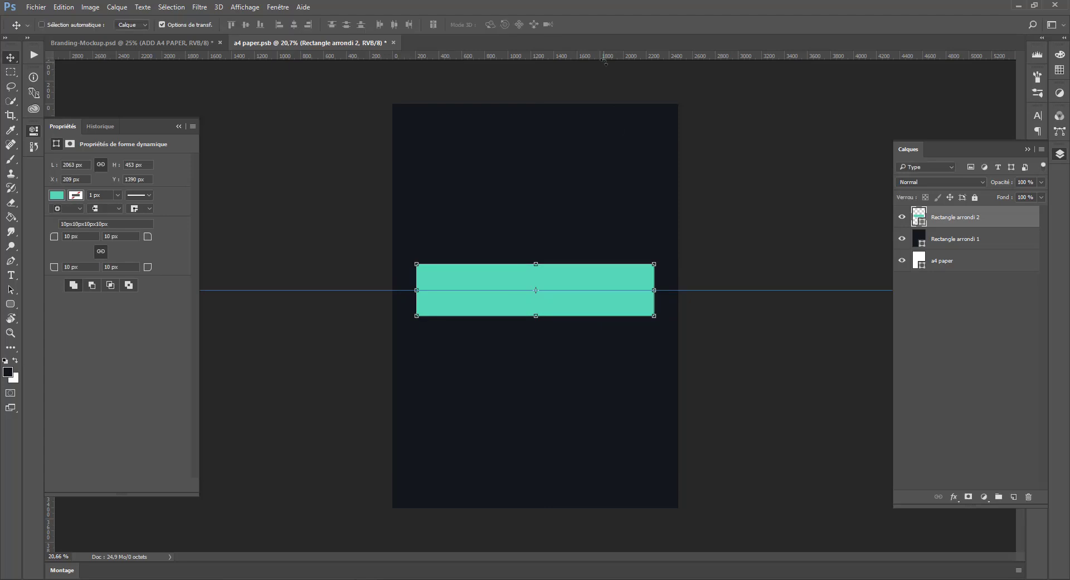
- Dismiss the ruler unit choices and remove the horizontal guide from the page
right_click(618, 56)
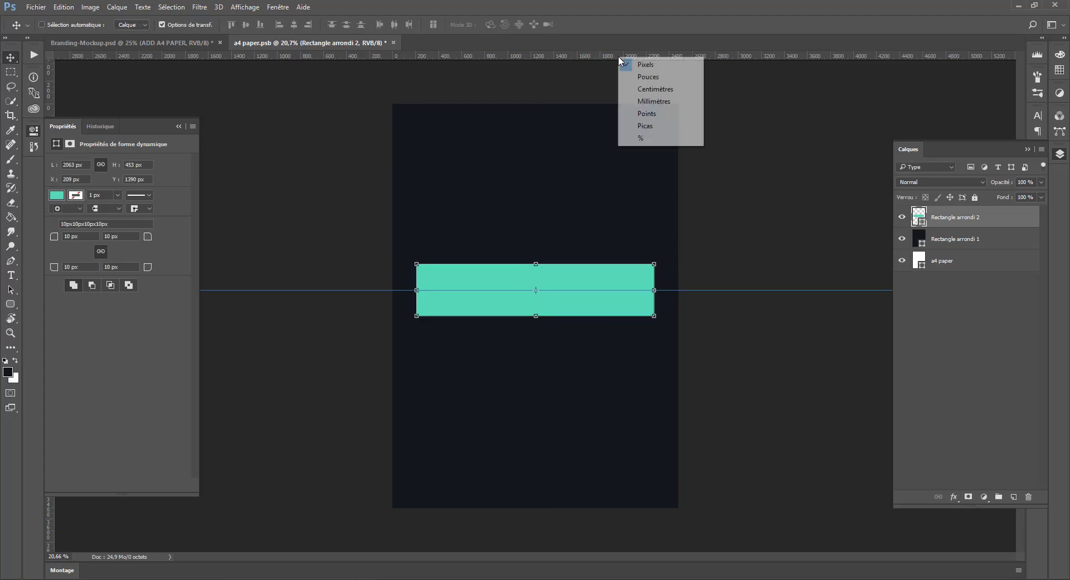
click(762, 290)
drag(762, 289, 734, 35)
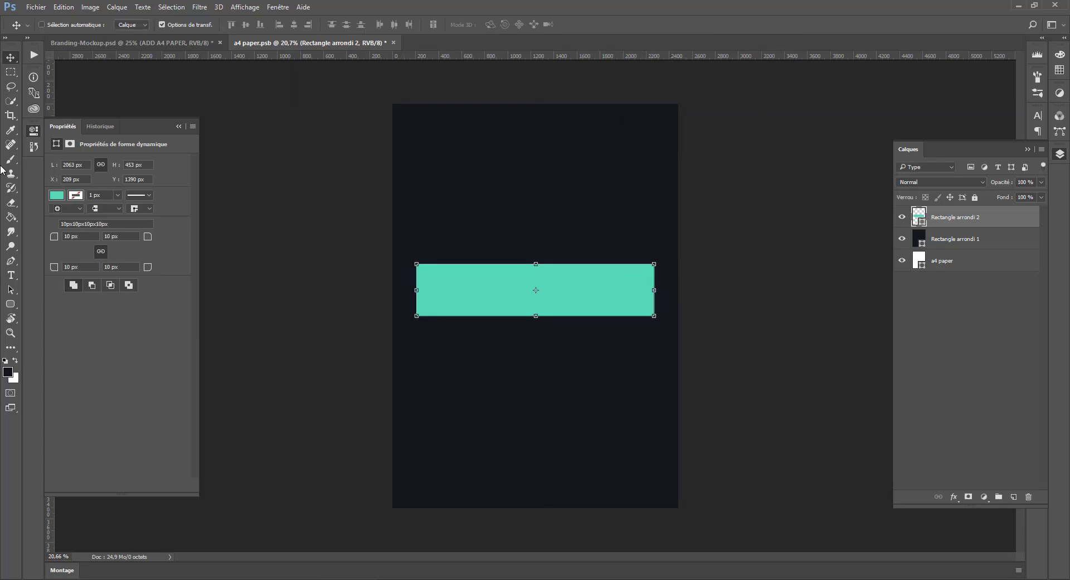
- Try several solid swatches as the rectangle's fill, from grey, red and green to pink, ending on a pale periwinkle blue
click(57, 195)
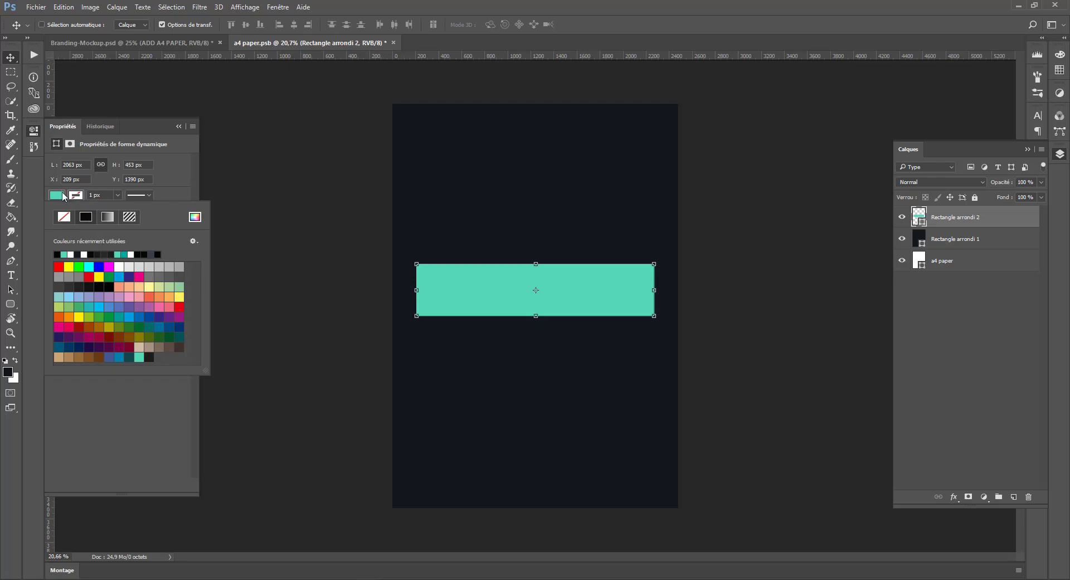
click(79, 276)
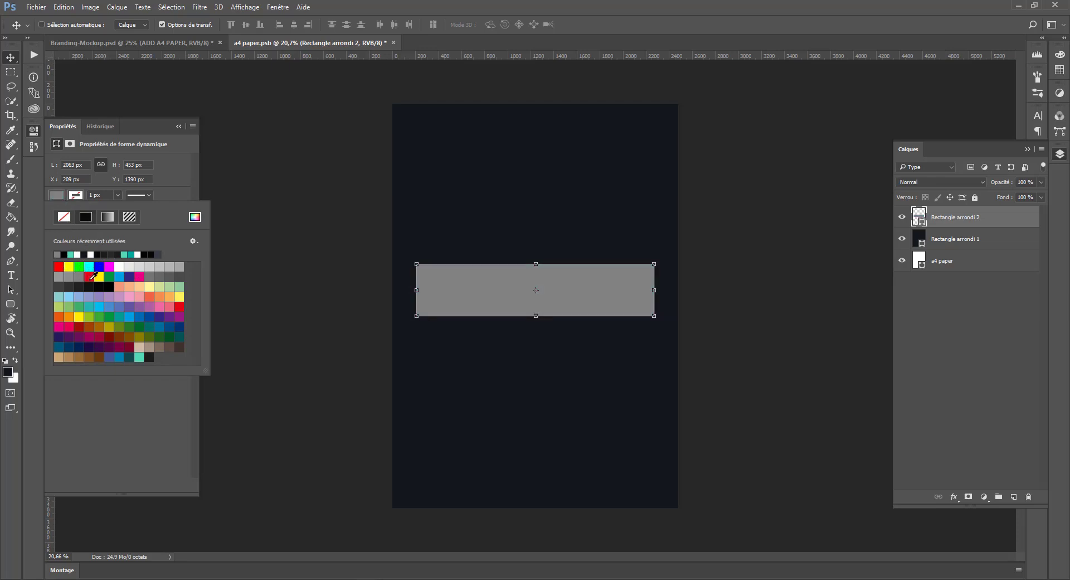
click(90, 277)
click(149, 338)
click(161, 308)
click(89, 297)
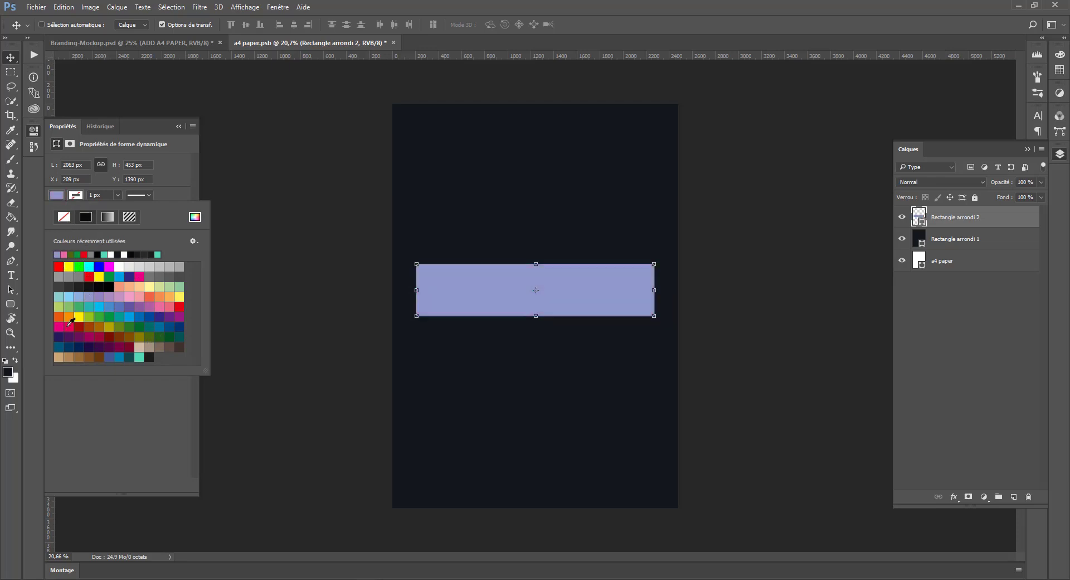
- Switch the rectangle's fill to a gradient and try several presets, ending on the bright metallic green one
click(107, 217)
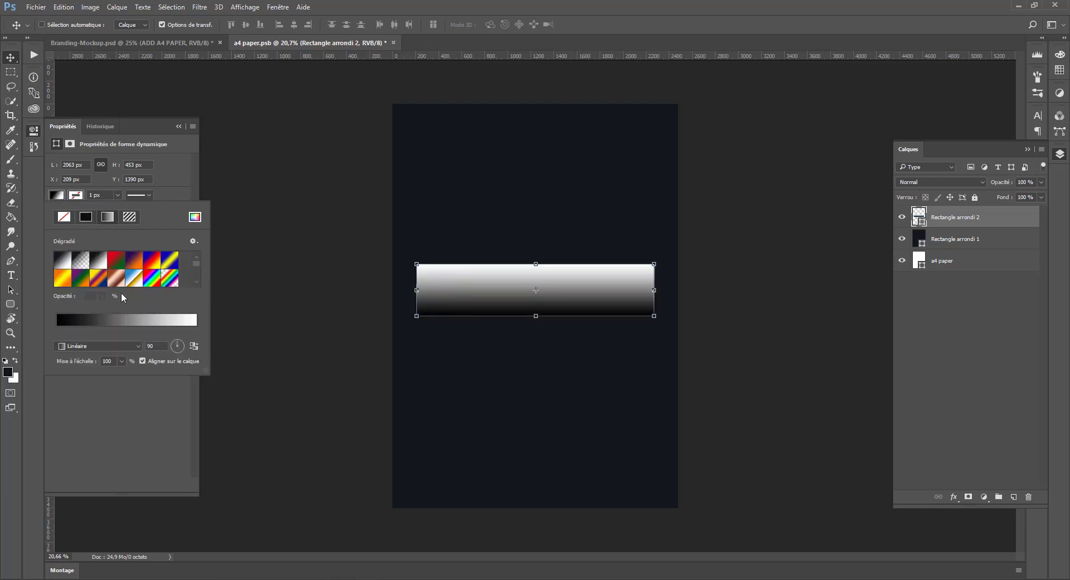
click(152, 259)
scroll(114, 265, down, 3)
click(114, 265)
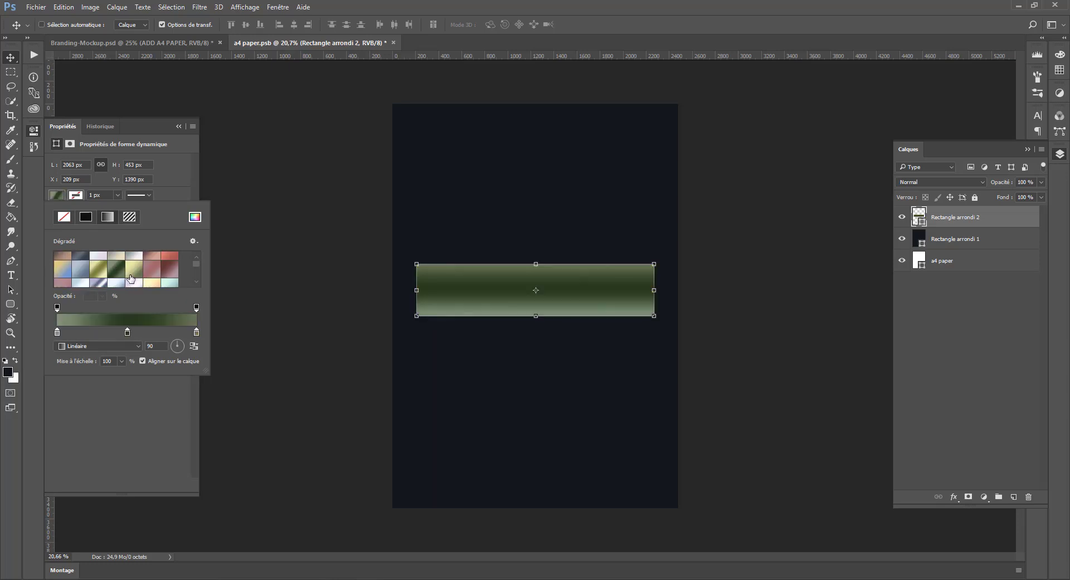
scroll(129, 270, down, 3)
scroll(134, 274, down, 1)
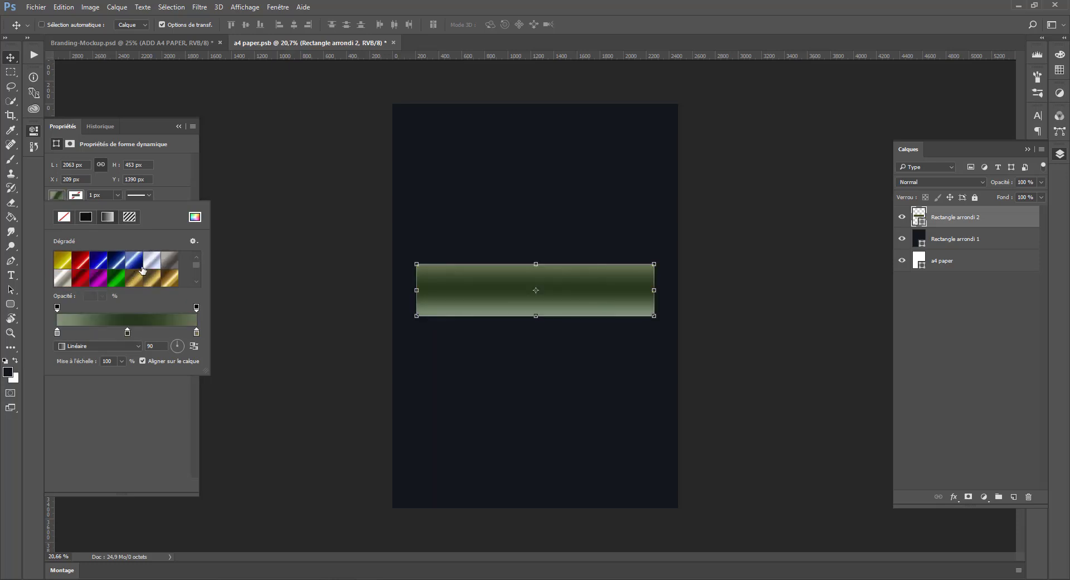
click(152, 259)
click(152, 277)
click(115, 278)
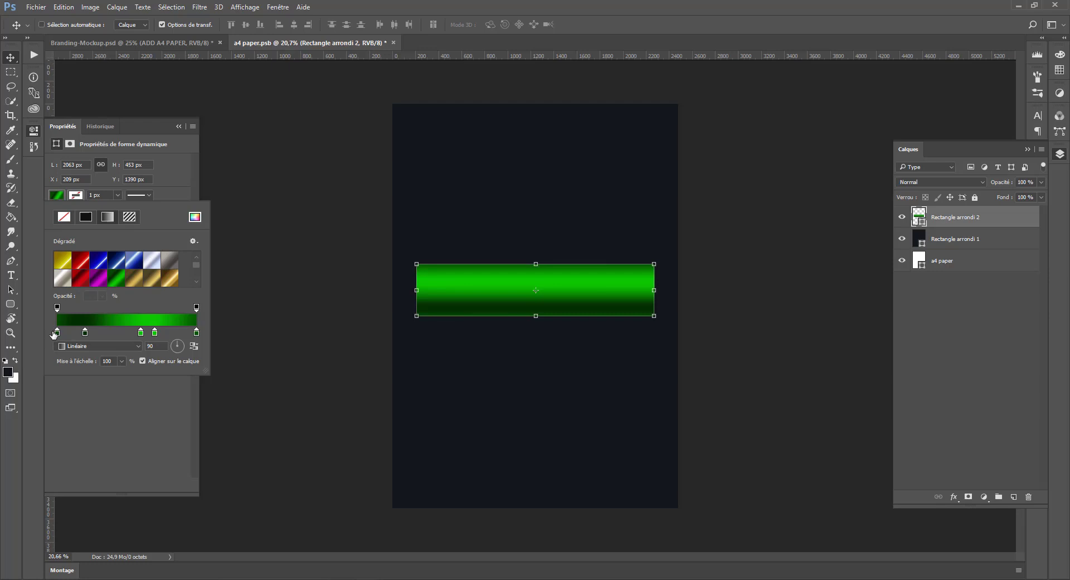
- Recolour the first colour stop of the green gradient to a pale, desaturated green
double_click(57, 333)
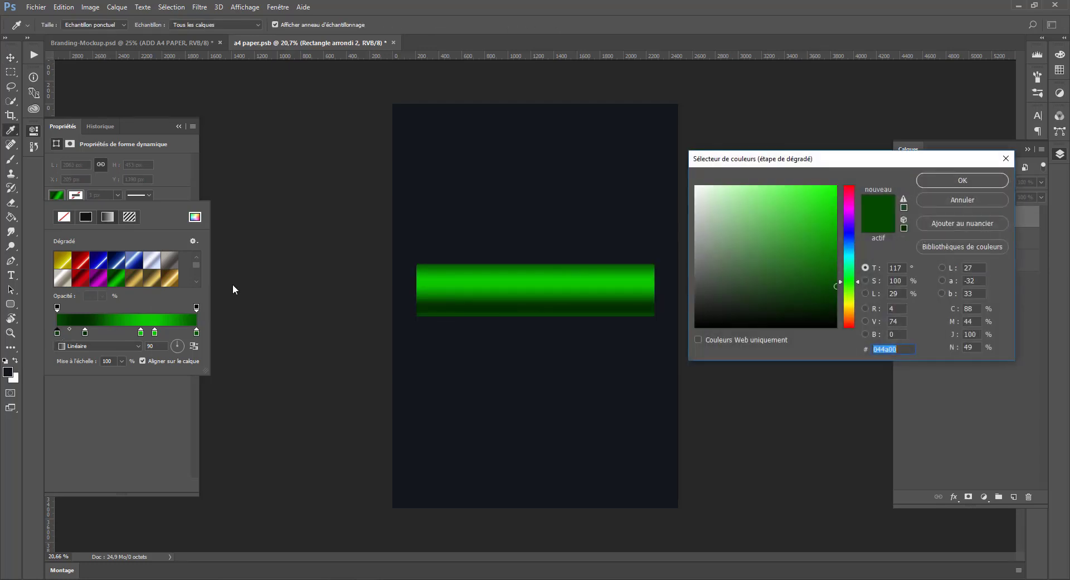
drag(750, 243, 743, 219)
click(928, 181)
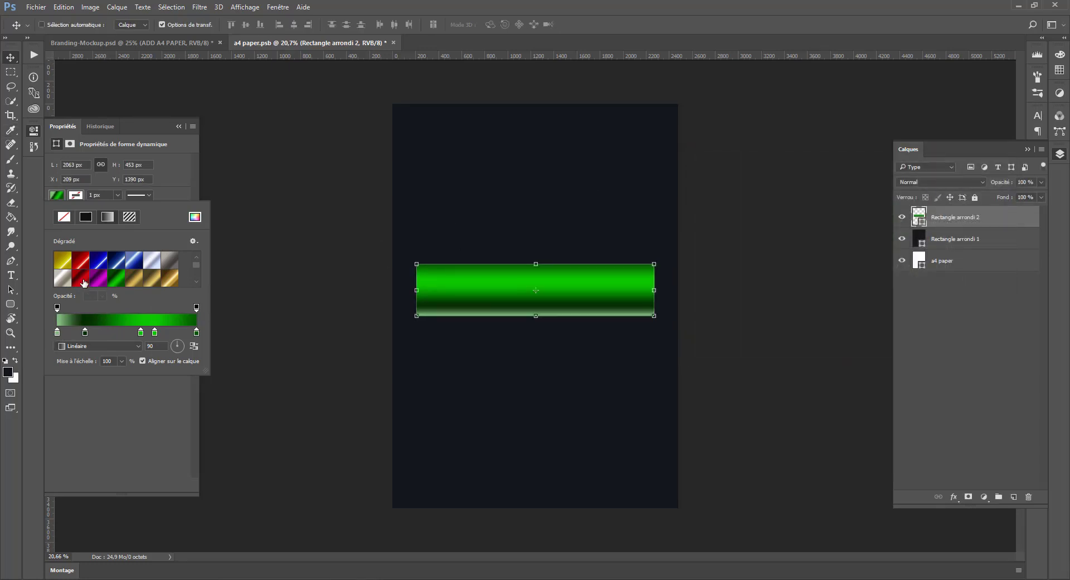
- Check the available gradient styles, keep Linear, and rotate the rectangle's gradient to an angle of 48°
click(89, 346)
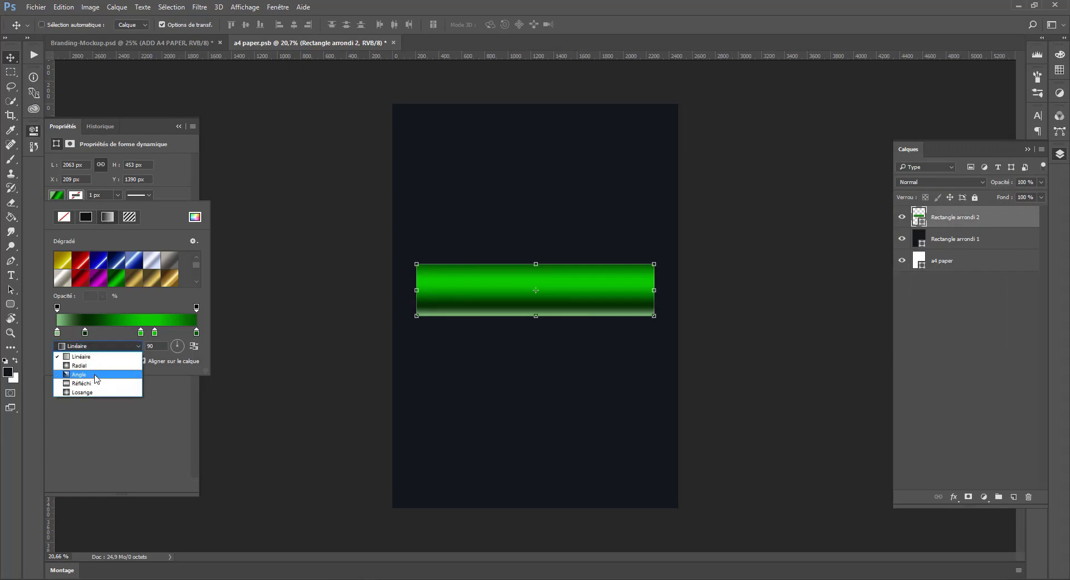
click(157, 350)
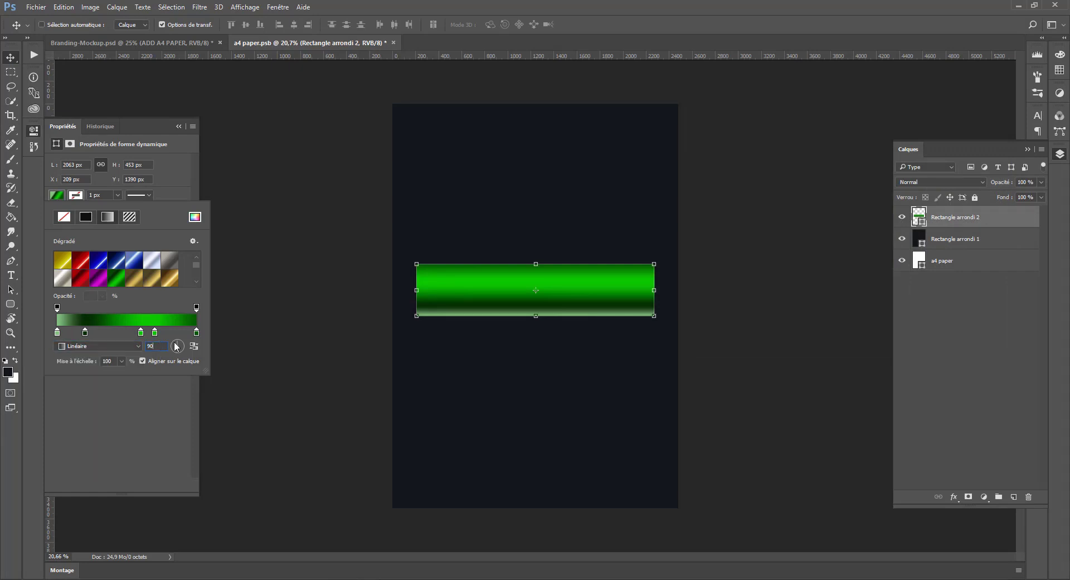
drag(176, 346, 184, 346)
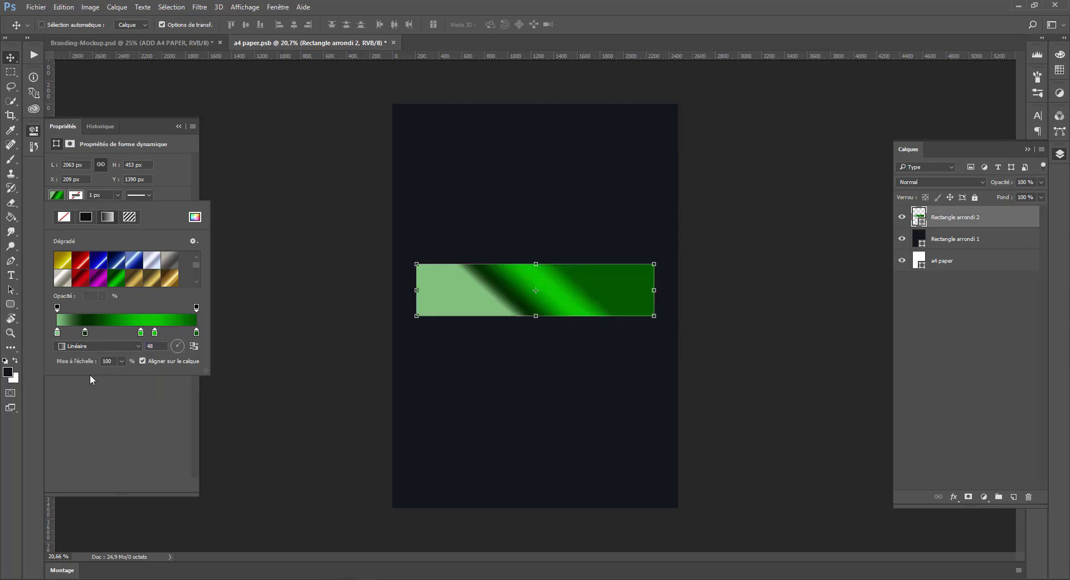
- Enlarge the gradient picker to show more presets and look through the commands for managing and loading gradients
scroll(194, 263, up, 2)
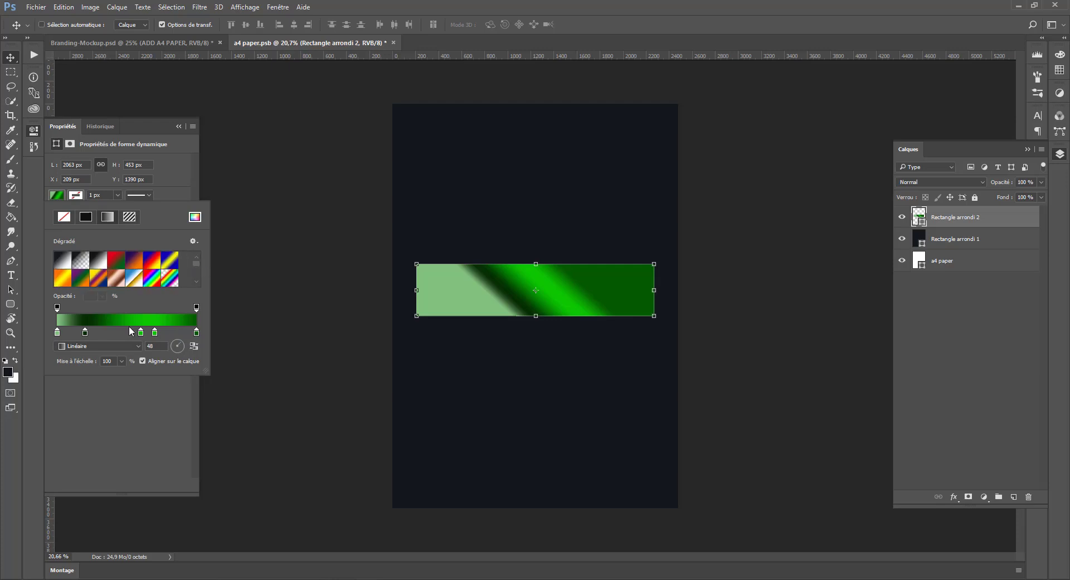
drag(205, 368, 396, 530)
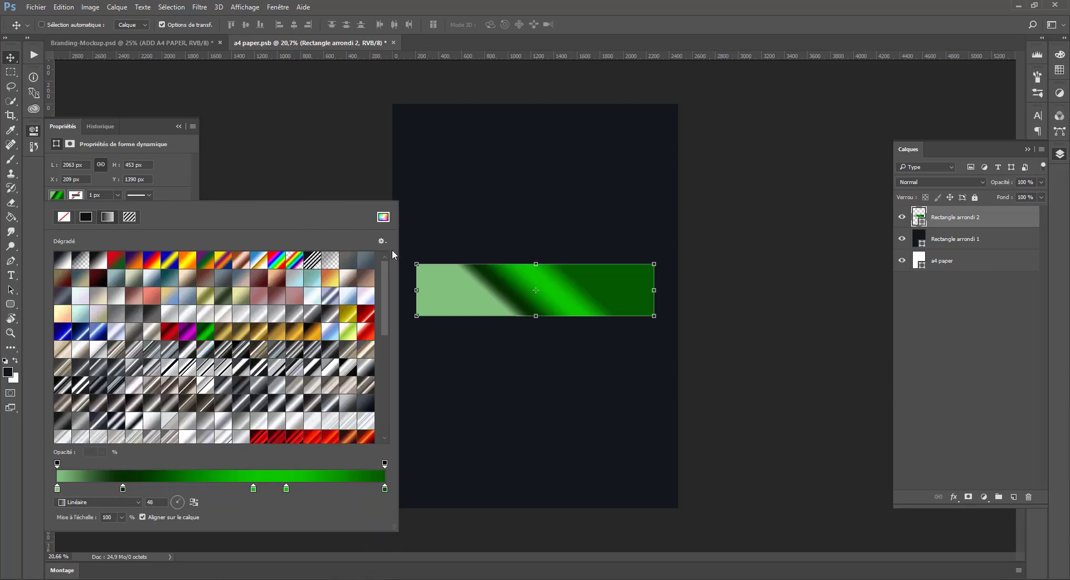
click(380, 242)
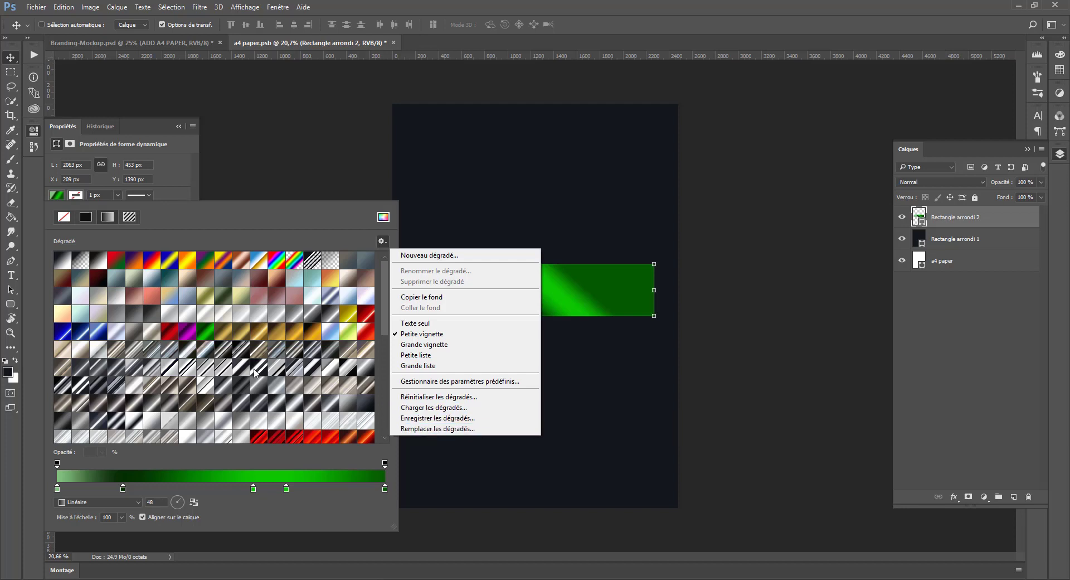
click(162, 209)
- Try pattern fills on the rectangle, ending on a grey woven texture, and check the commands for loading patterns
click(130, 216)
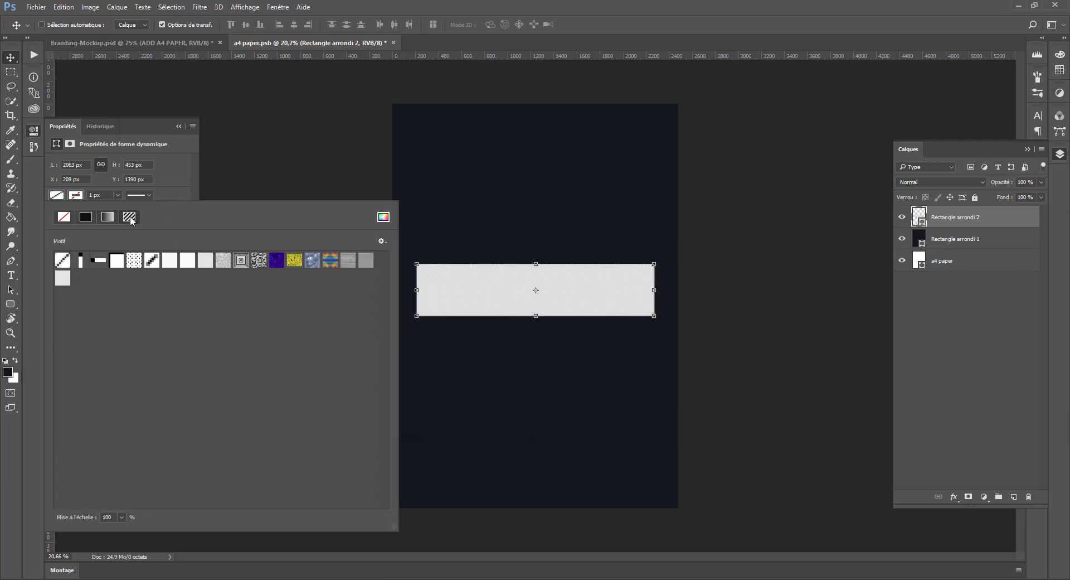
click(296, 260)
click(312, 259)
click(347, 260)
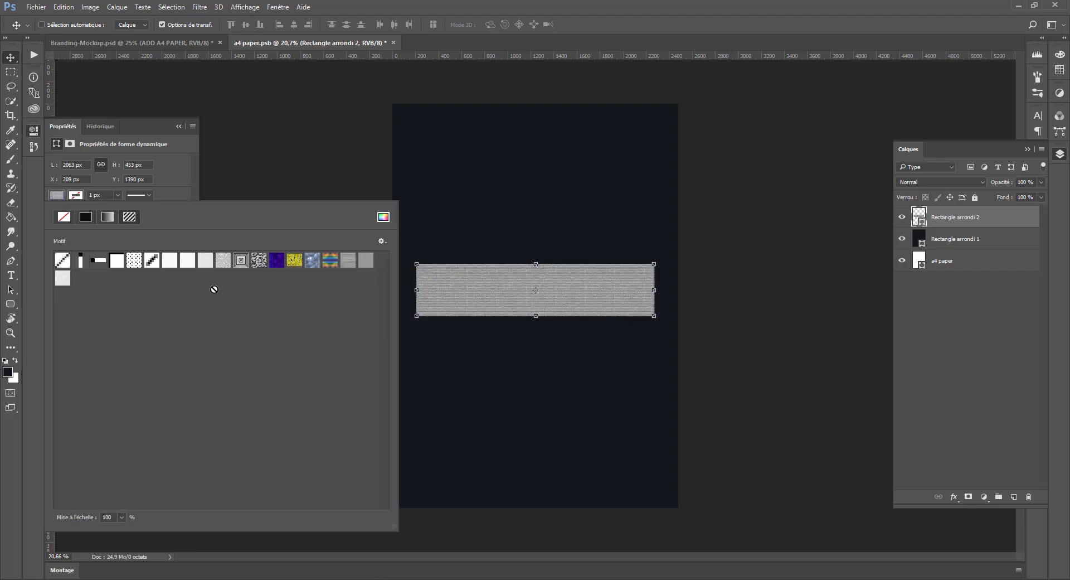
click(381, 241)
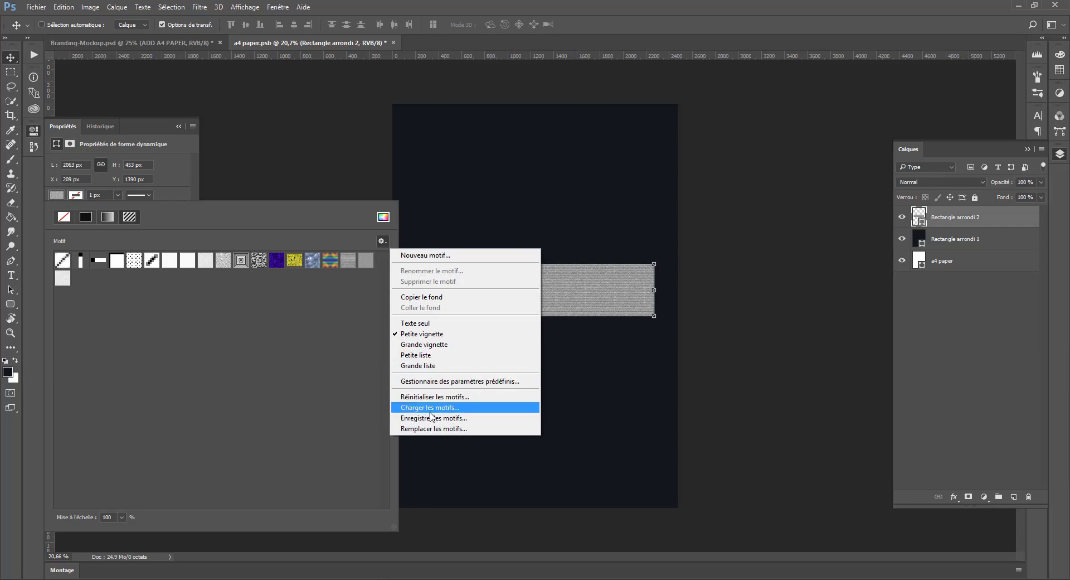
click(407, 406)
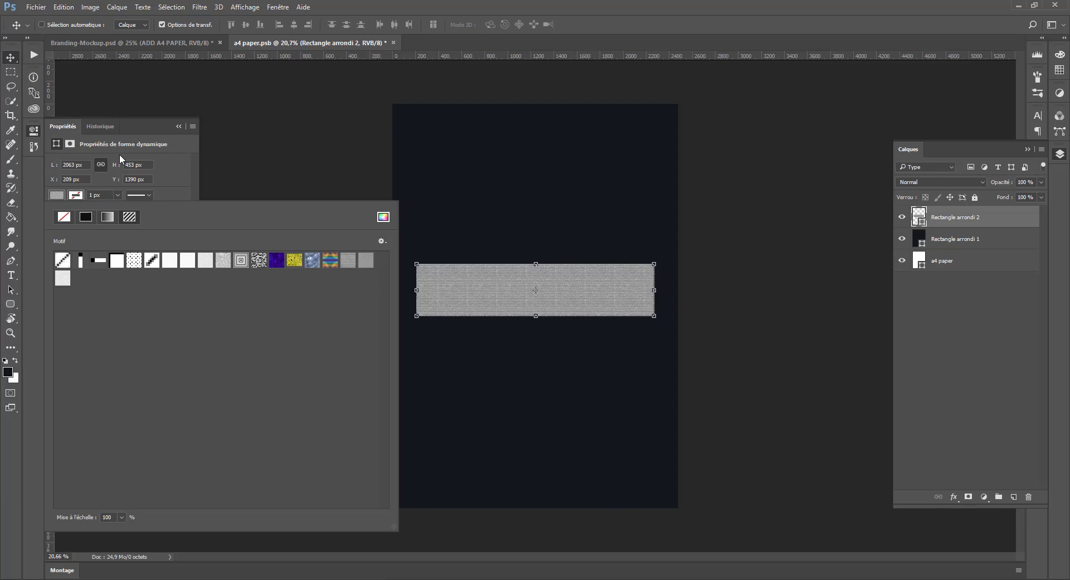
- Fill the rectangle with the custom solid dark red 9b3a3a and close the fill settings
click(85, 219)
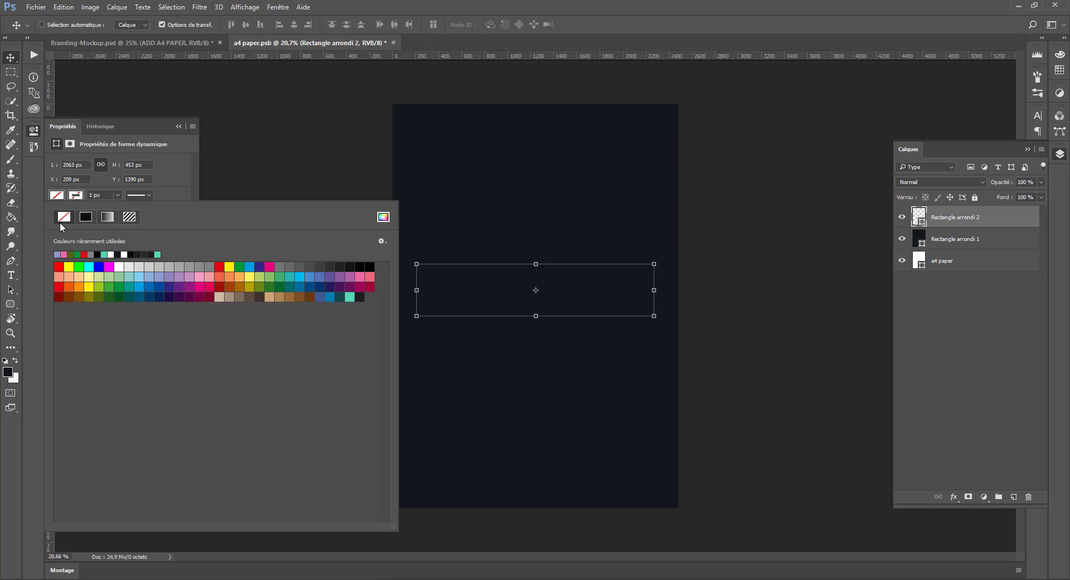
click(384, 217)
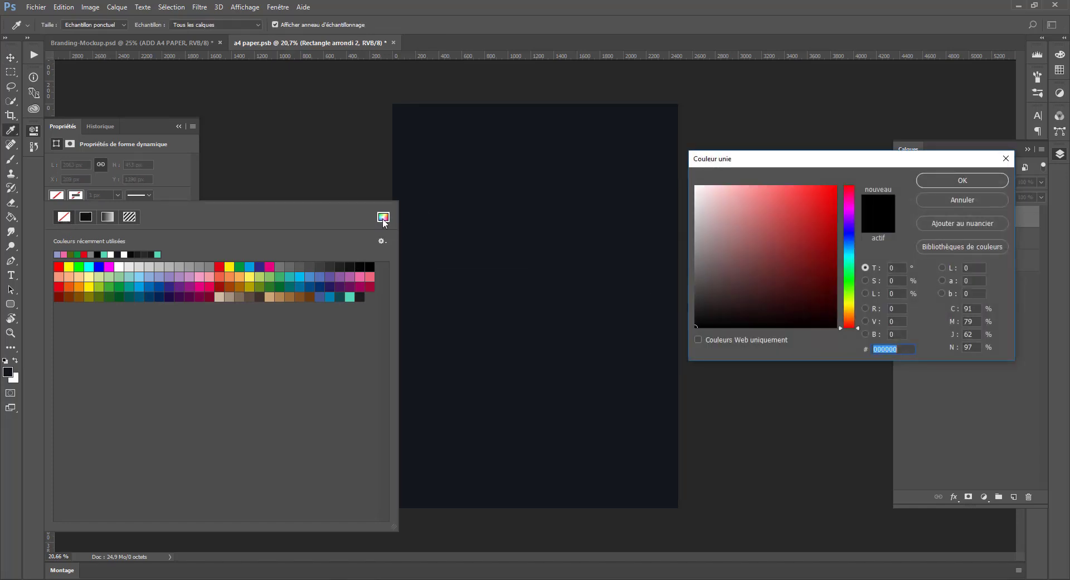
key(Escape)
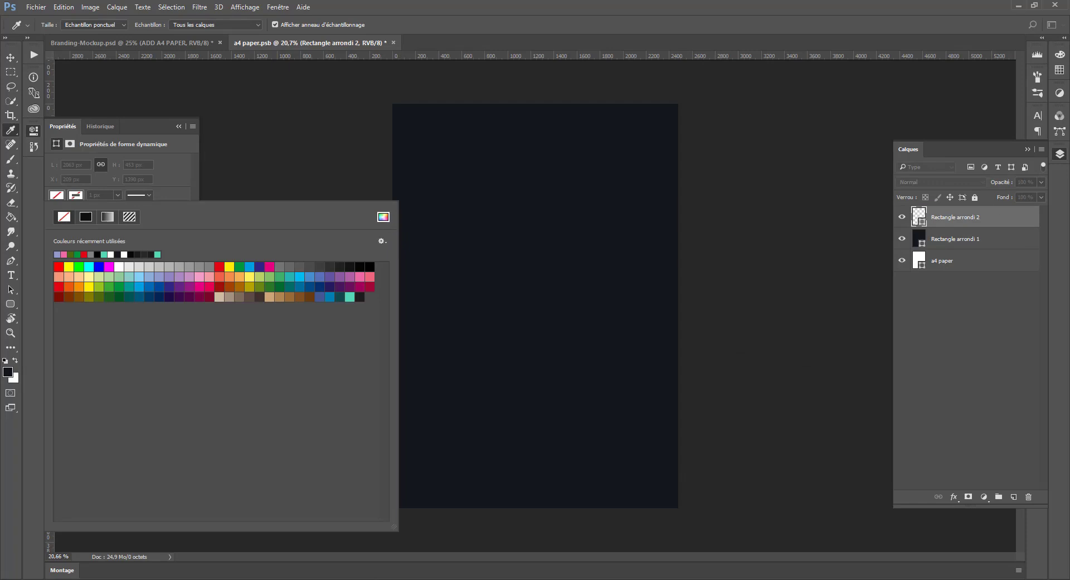
click(384, 217)
drag(596, 101, 602, 151)
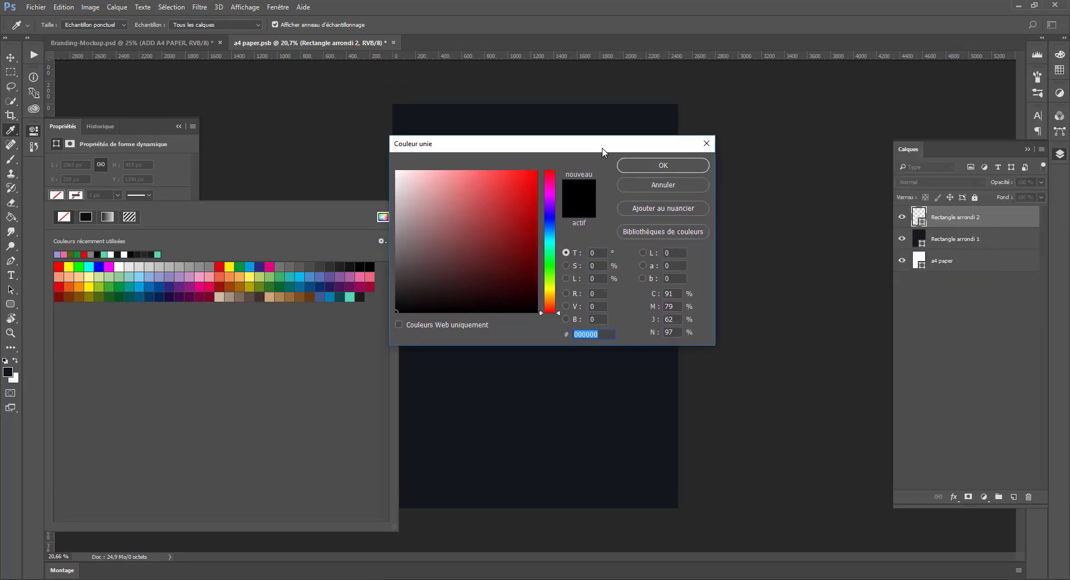
text(d26868)
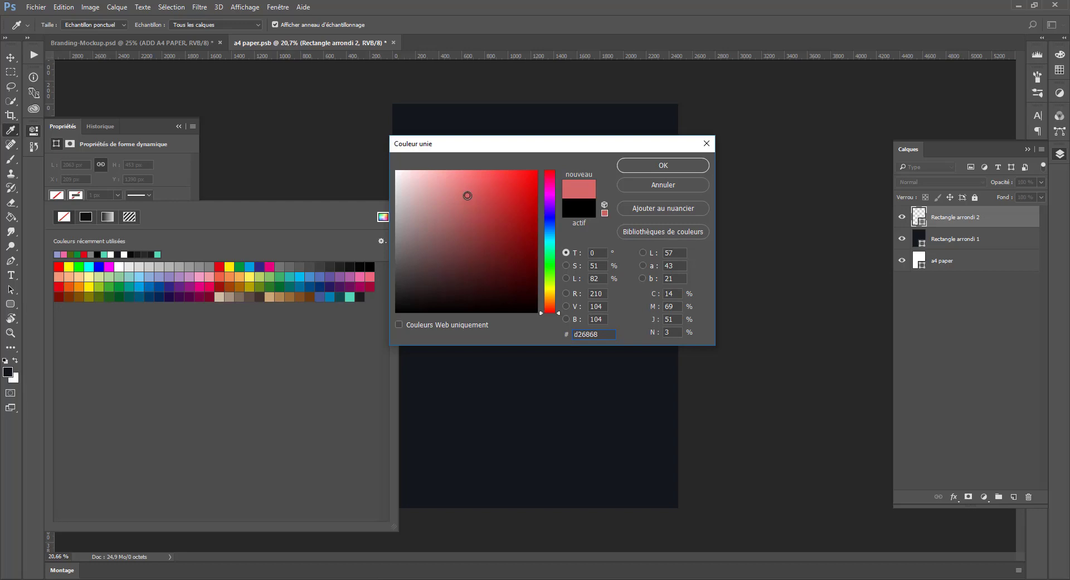
click(482, 226)
drag(518, 150, 693, 136)
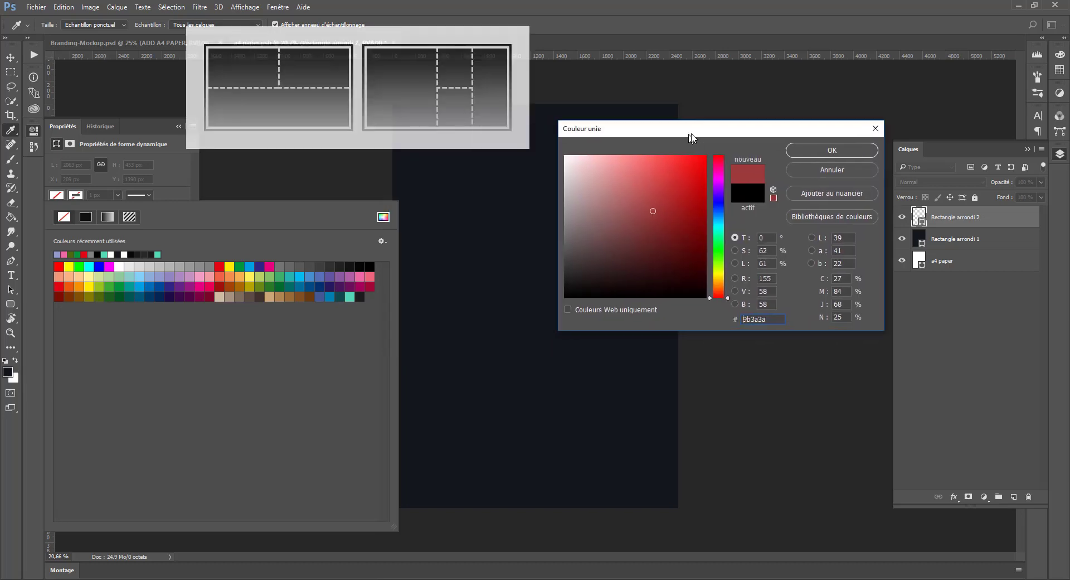
click(804, 154)
key(v)
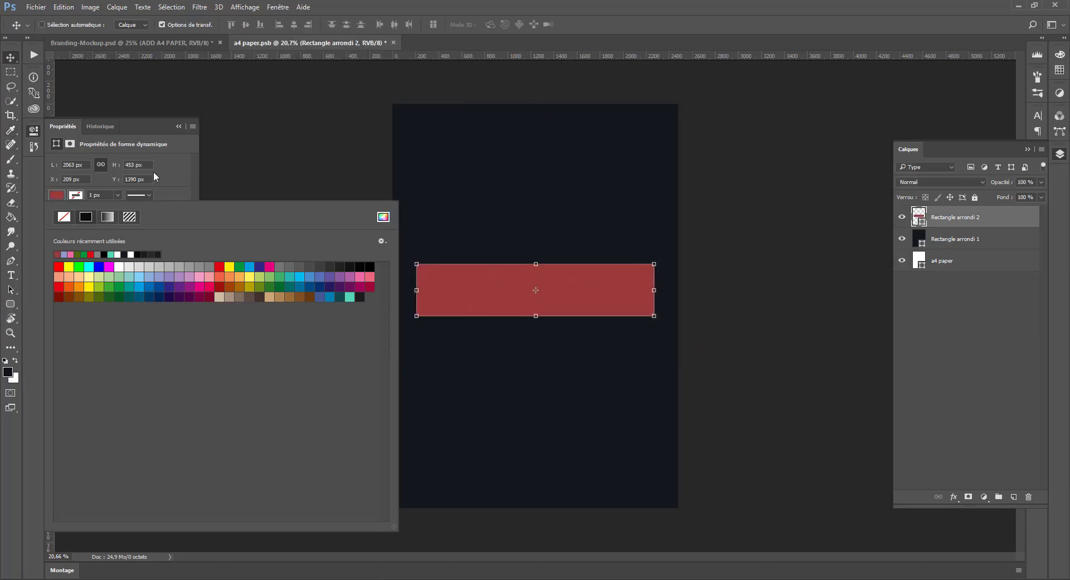
click(169, 197)
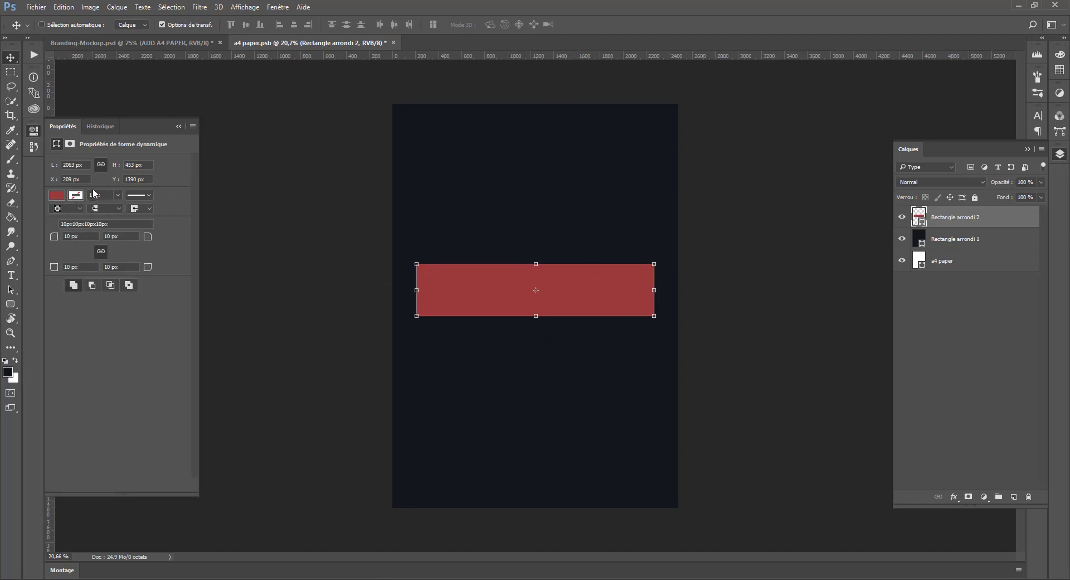
- Give the rectangle a dark teal stroke about 33.28 px wide
click(75, 197)
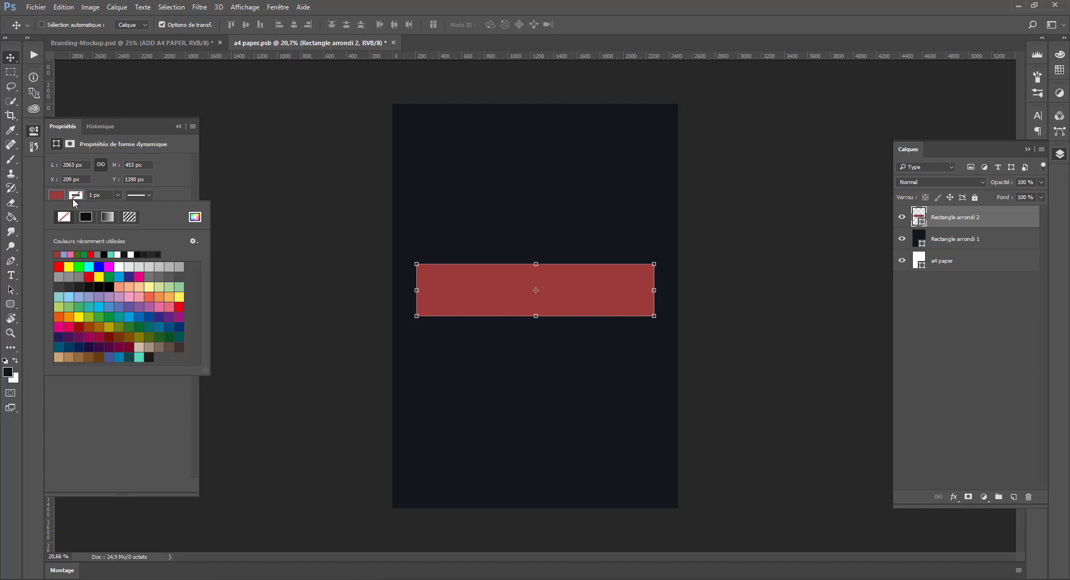
click(129, 357)
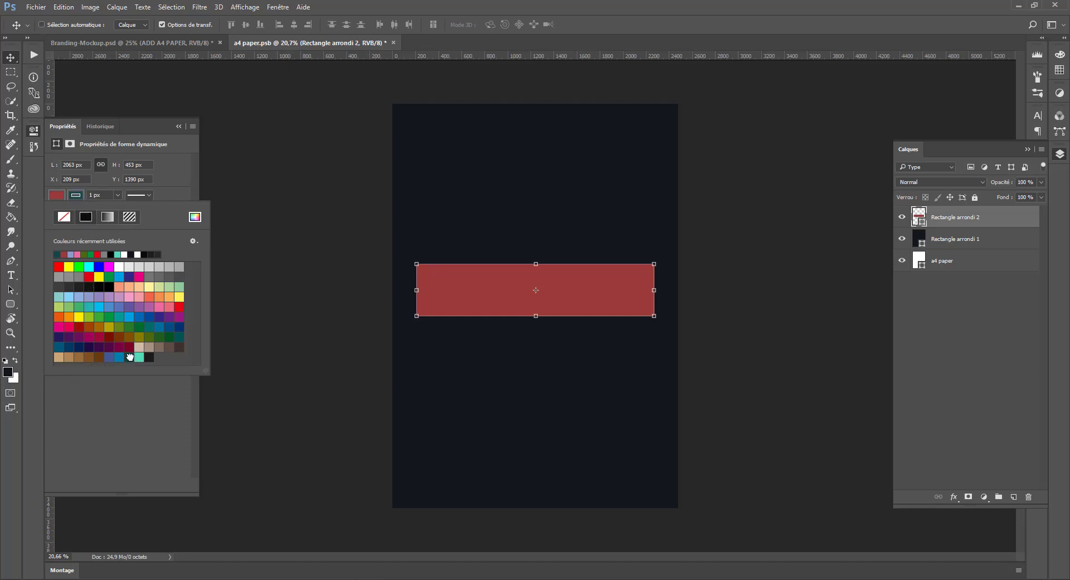
click(119, 194)
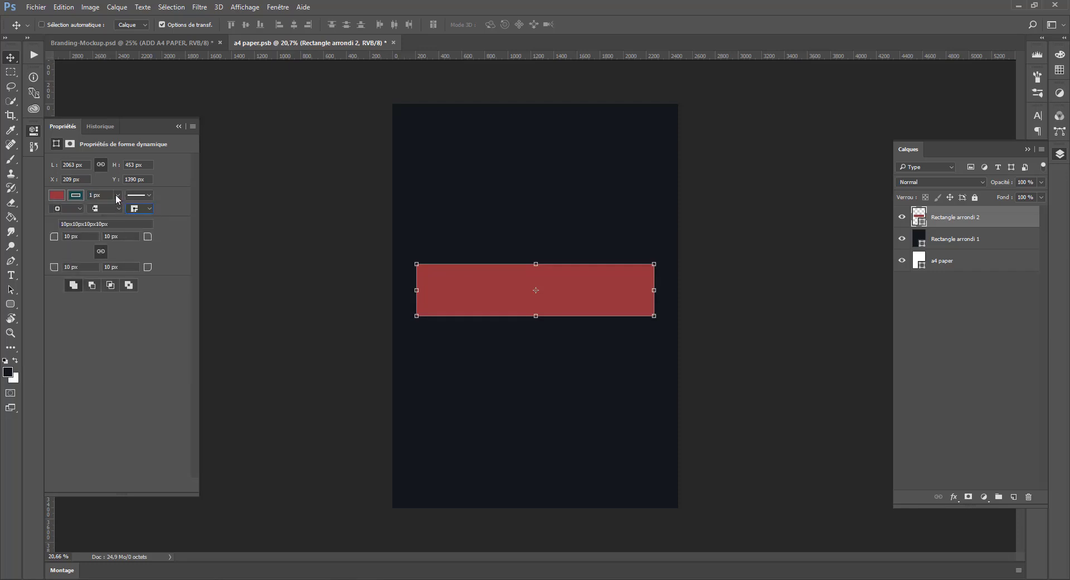
drag(116, 194, 141, 209)
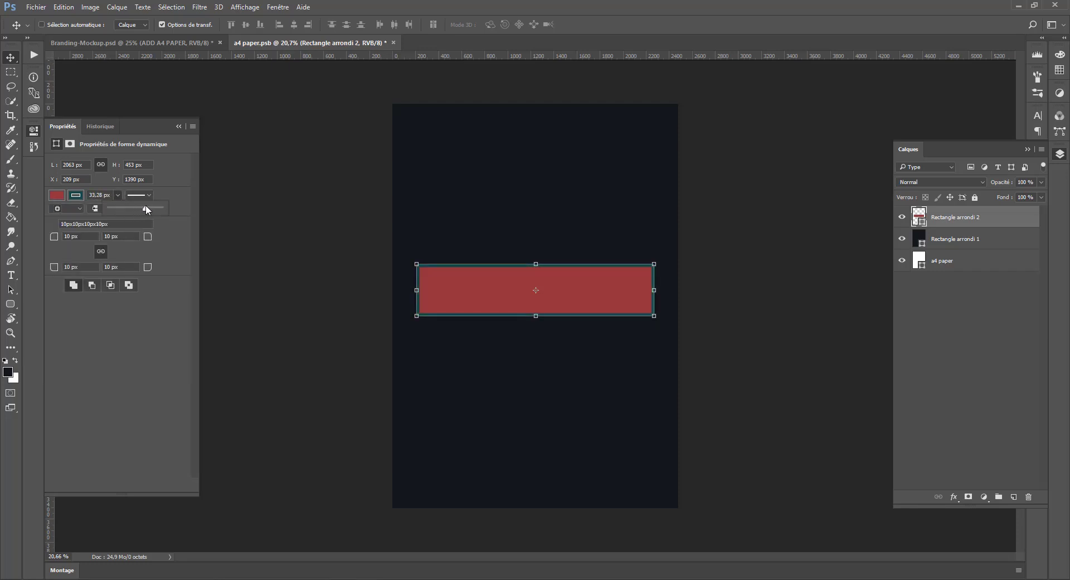
- Change the rectangle's stroke to a dashed line with a dash length of 5
click(149, 195)
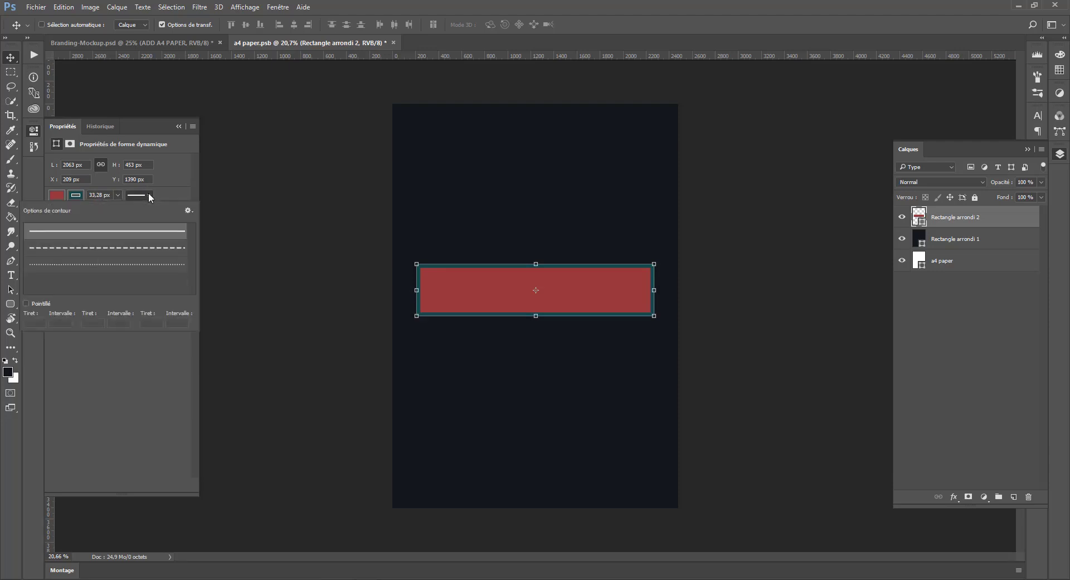
click(106, 248)
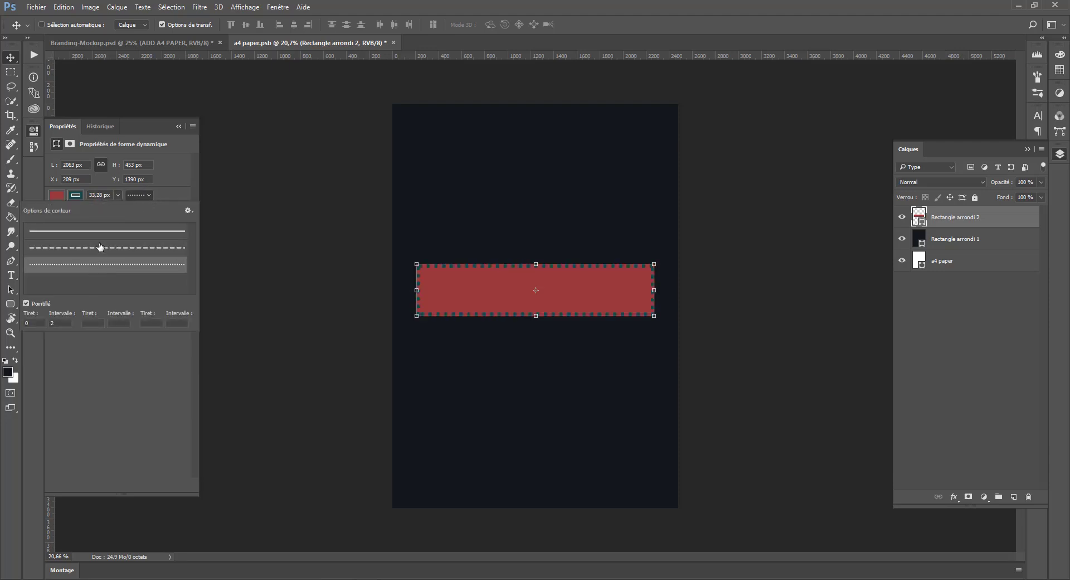
click(24, 323)
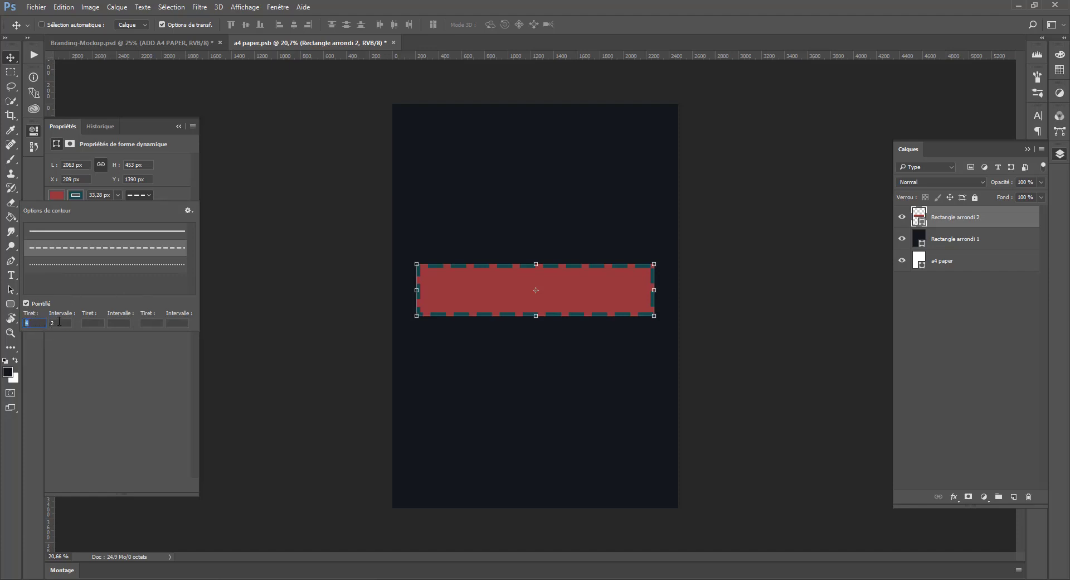
text(5)
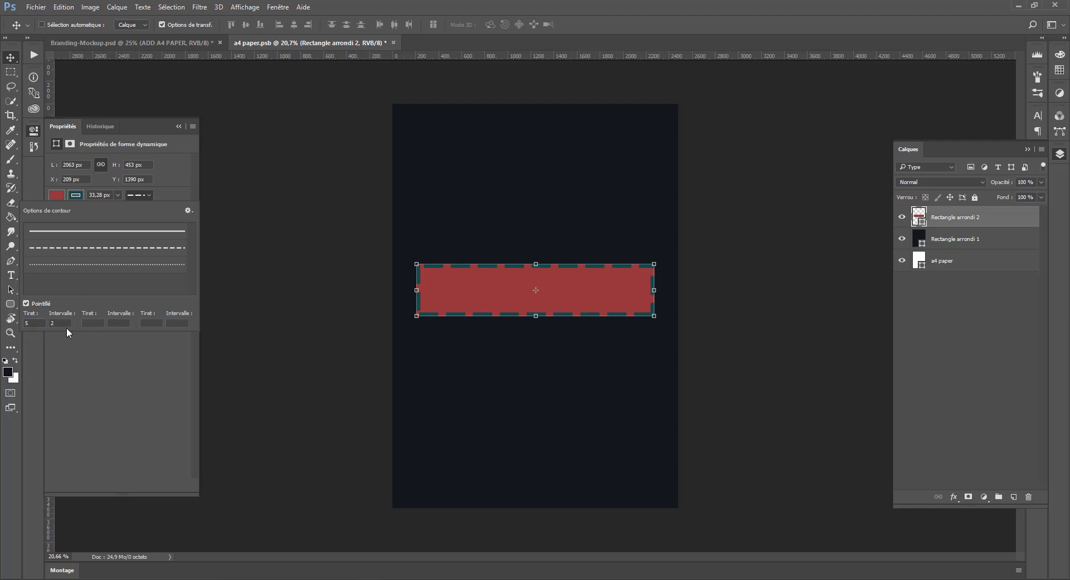
- Turn off the dashes on the rectangle's stroke so it is a solid line, and close the stroke options
click(52, 315)
click(27, 303)
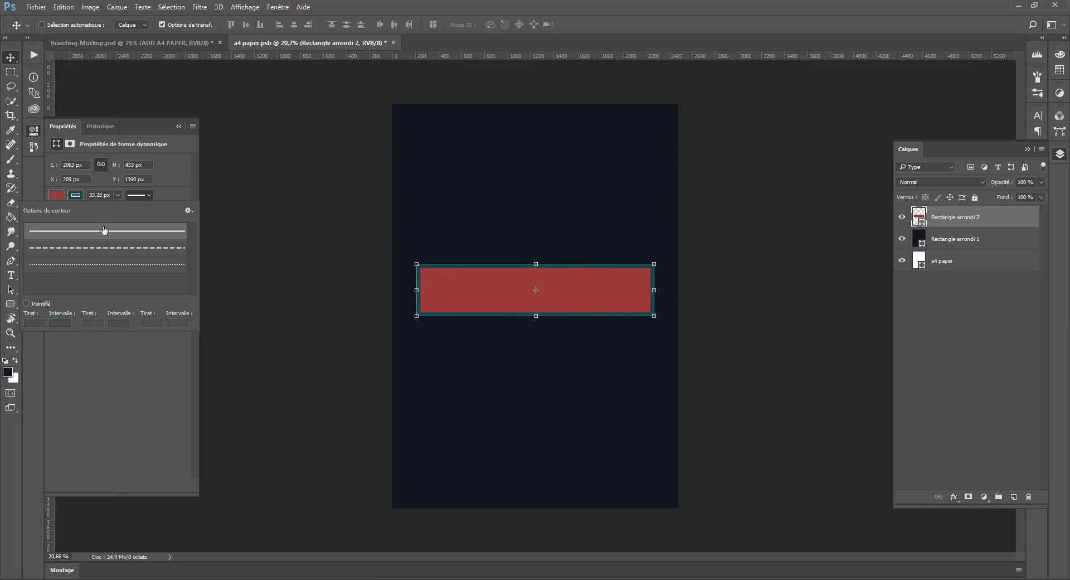
click(159, 192)
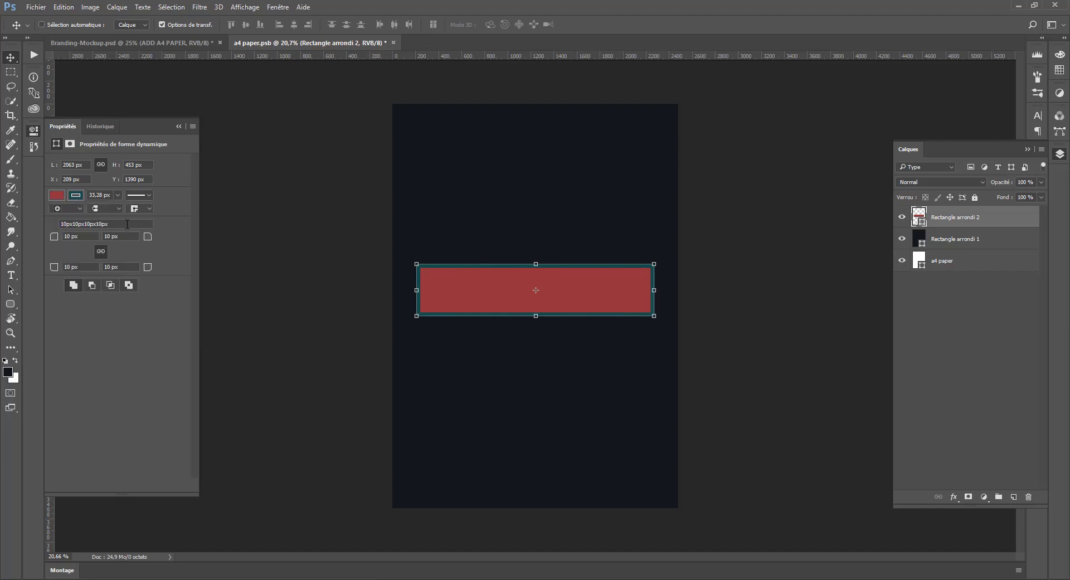
- Try the inside and centre stroke alignments on the rectangle, ending on outside alignment, and give the stroke round caps
click(78, 206)
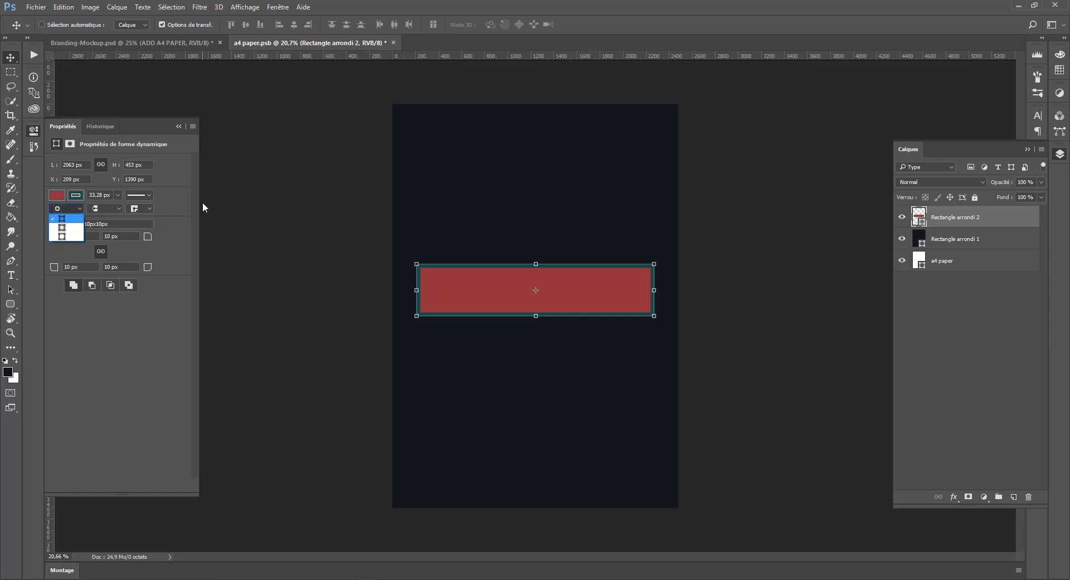
click(75, 218)
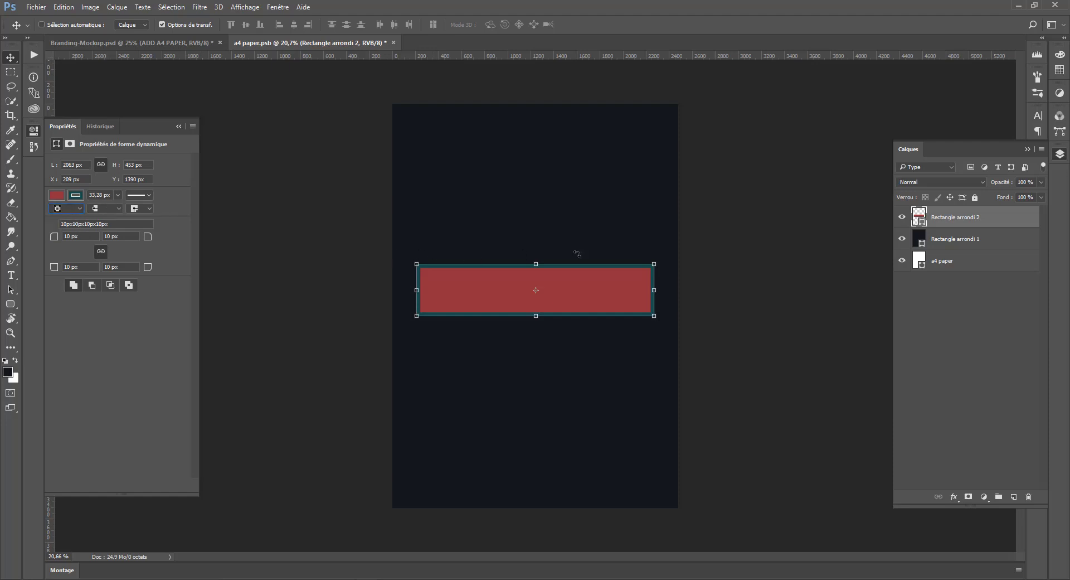
click(78, 208)
click(65, 229)
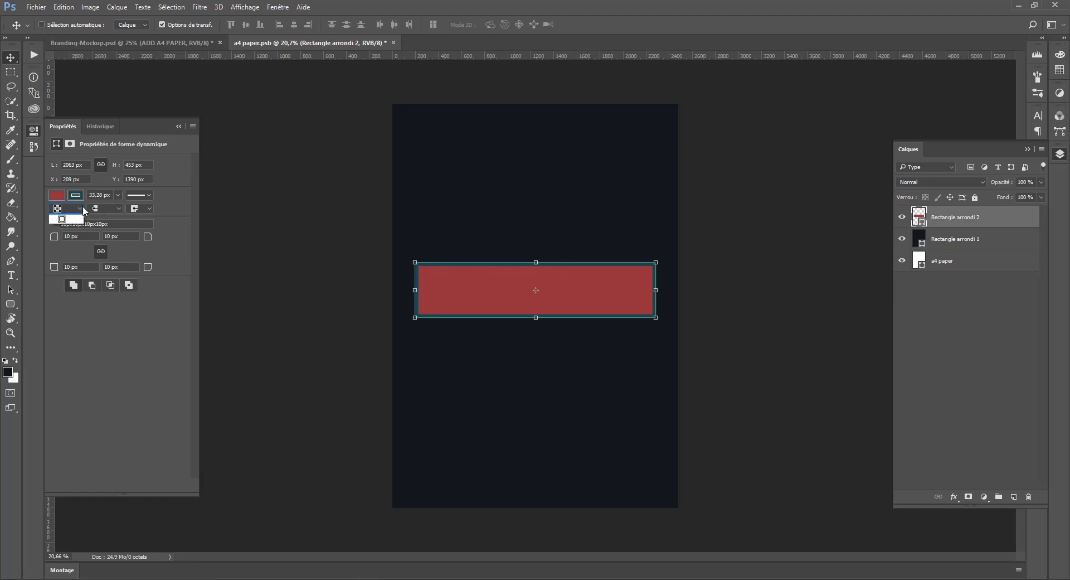
click(77, 219)
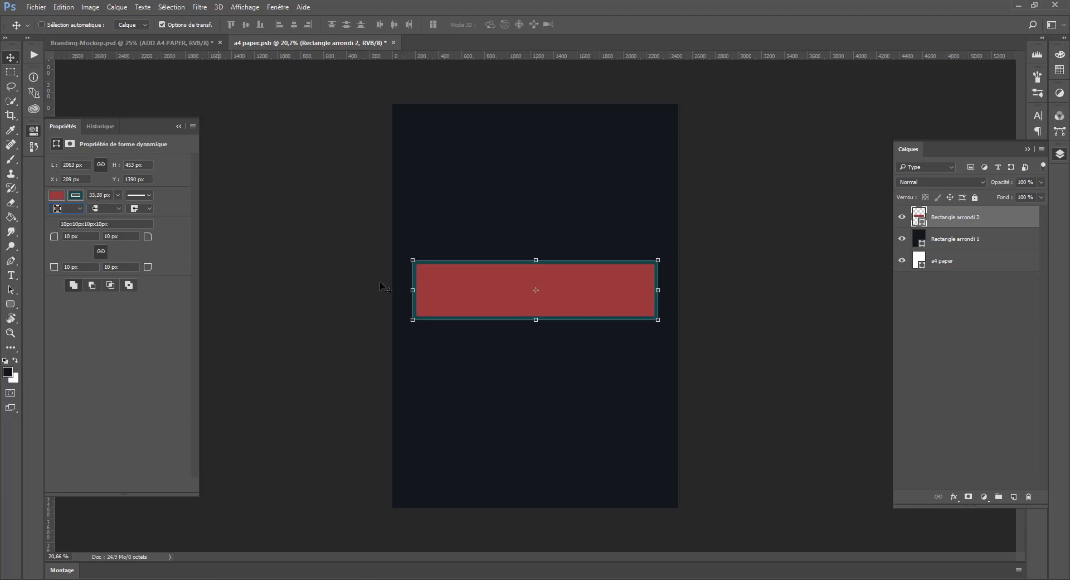
click(104, 208)
click(105, 228)
- Draw a vertical line about 754 px long above the rectangle with the Line tool
right_click(4, 306)
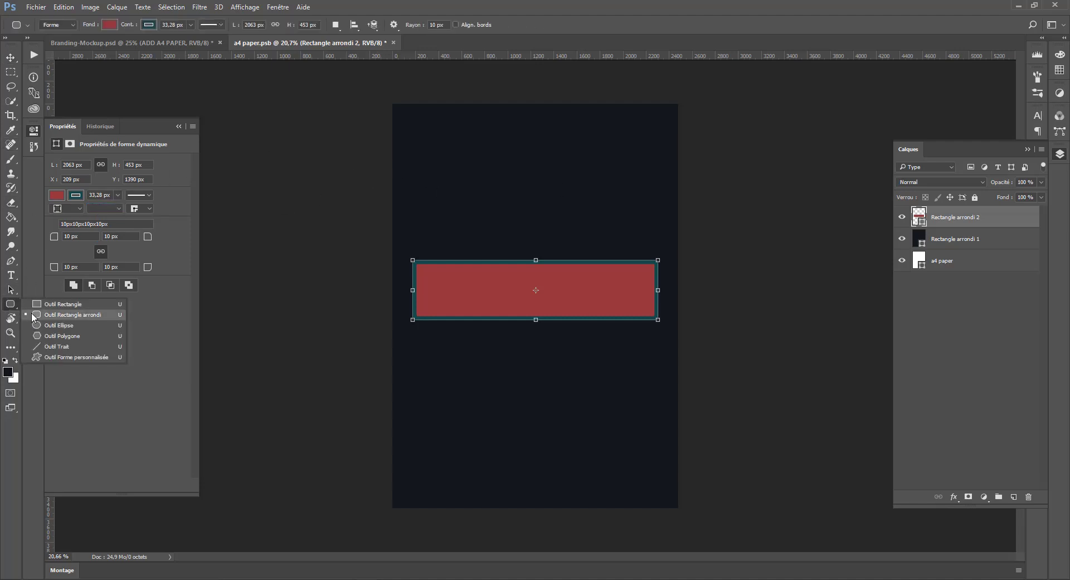
click(56, 348)
drag(515, 136, 516, 222)
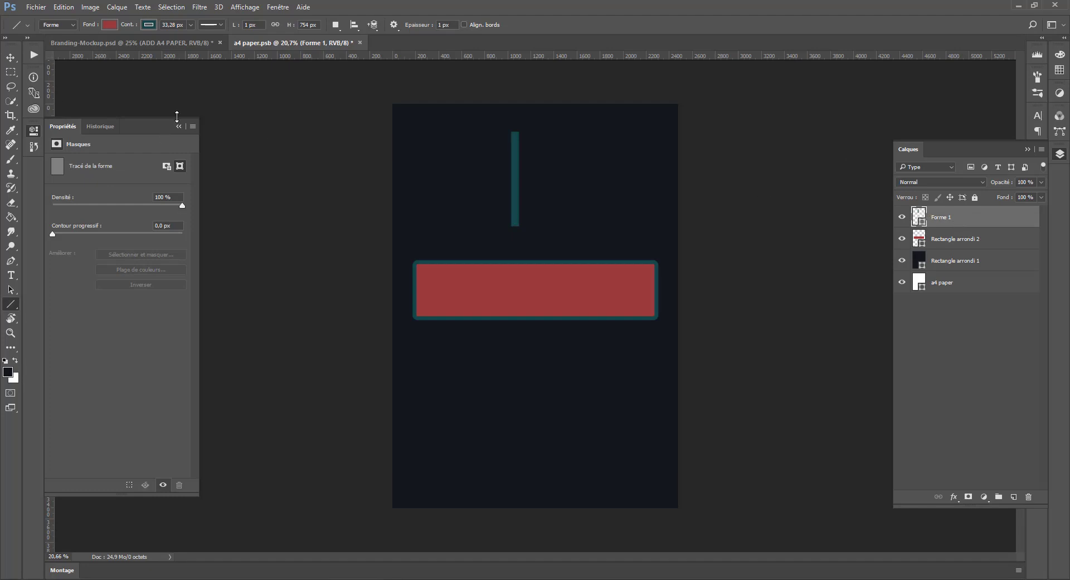
- Check the rectangle's stroke cap options and delete the vertical line's layer
click(916, 244)
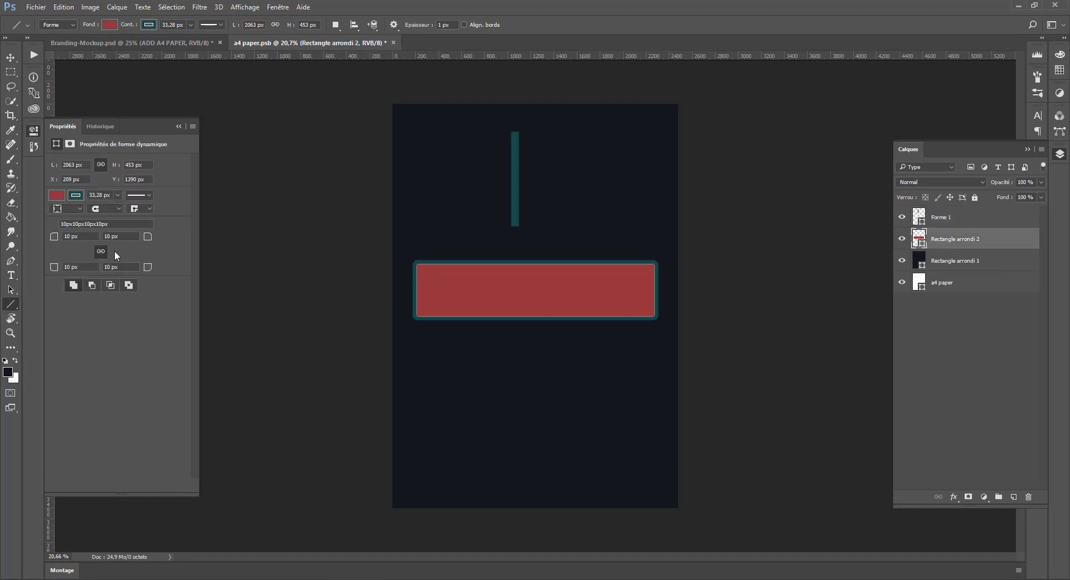
click(95, 211)
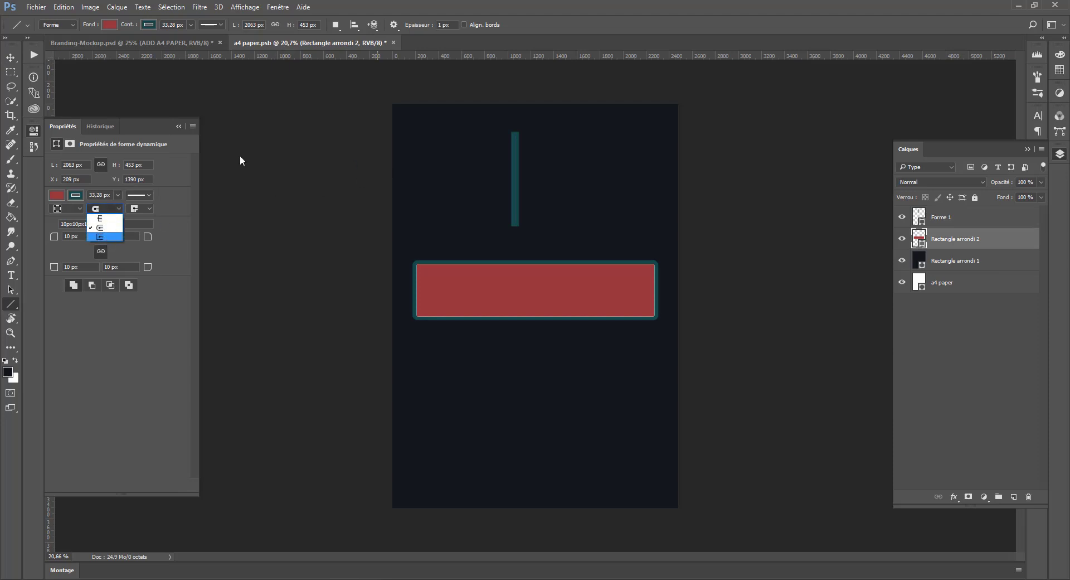
click(916, 215)
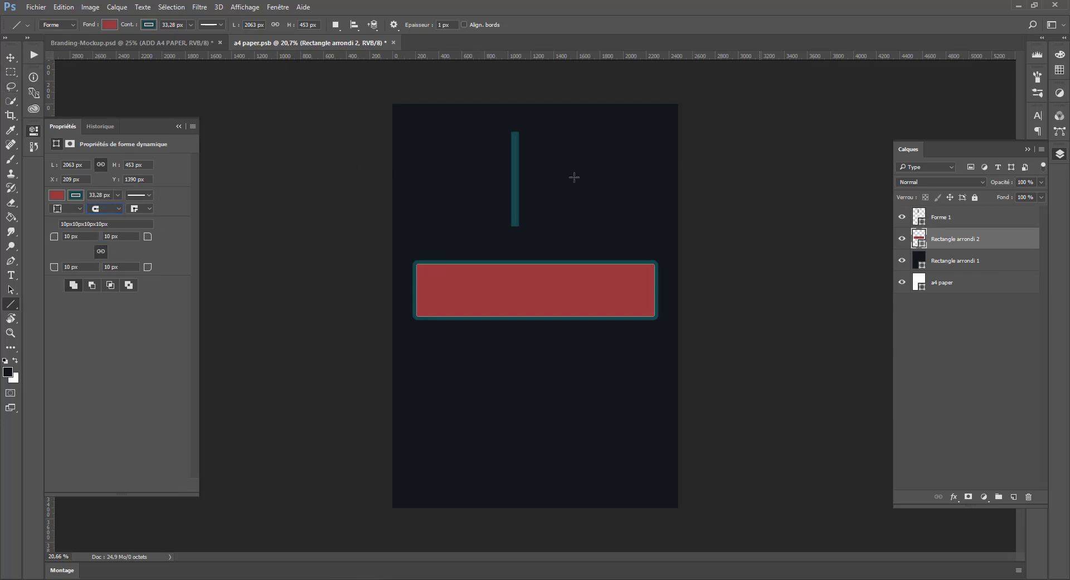
click(917, 218)
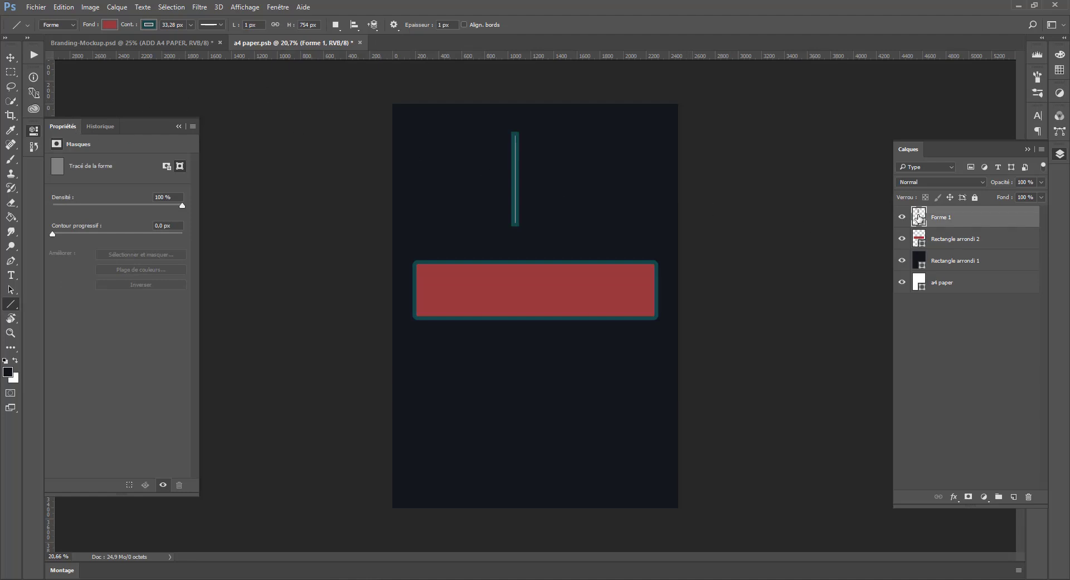
key(Delete)
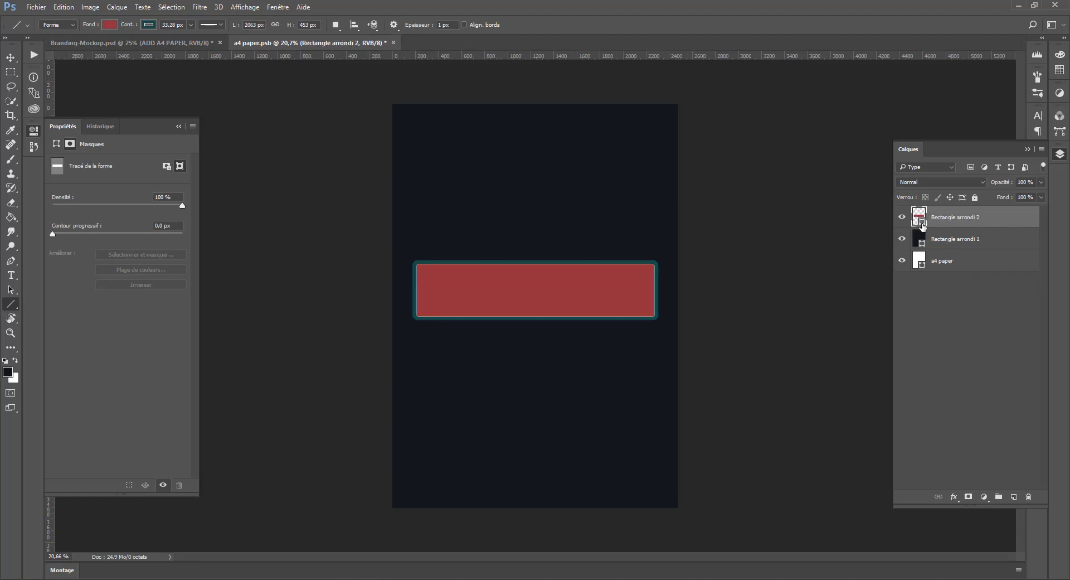
- Set the corner join of the rectangle's stroke to bevel
click(914, 226)
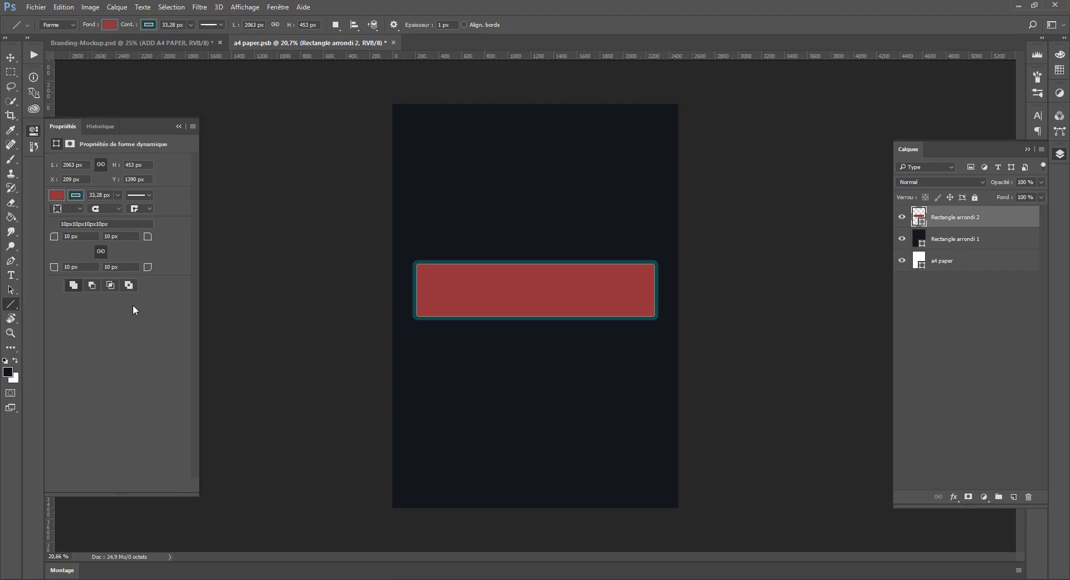
click(150, 209)
click(140, 237)
- Remove the rectangle's stroke by setting it to no colour
click(74, 197)
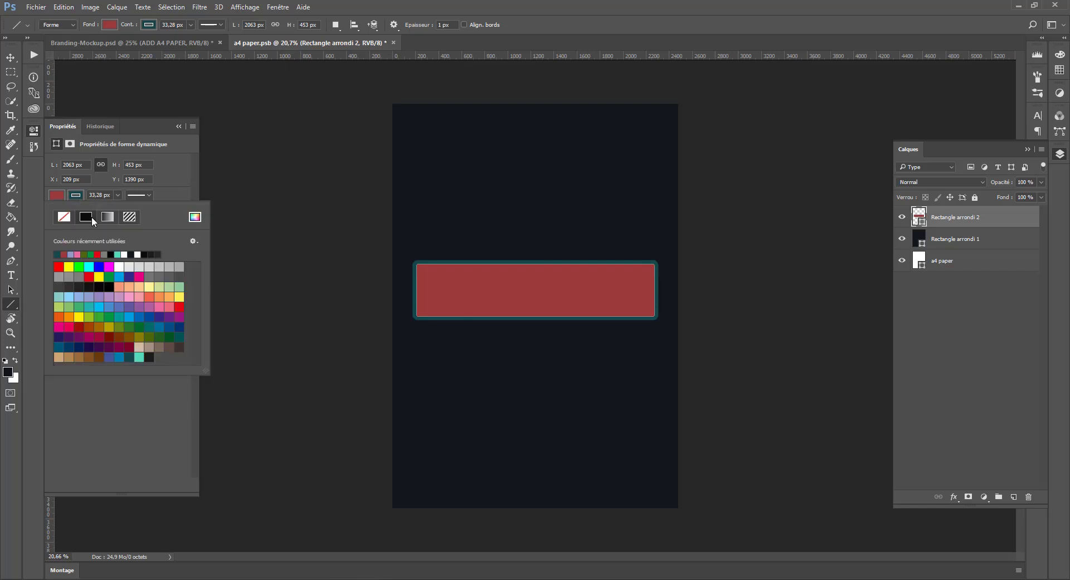
click(63, 219)
click(170, 179)
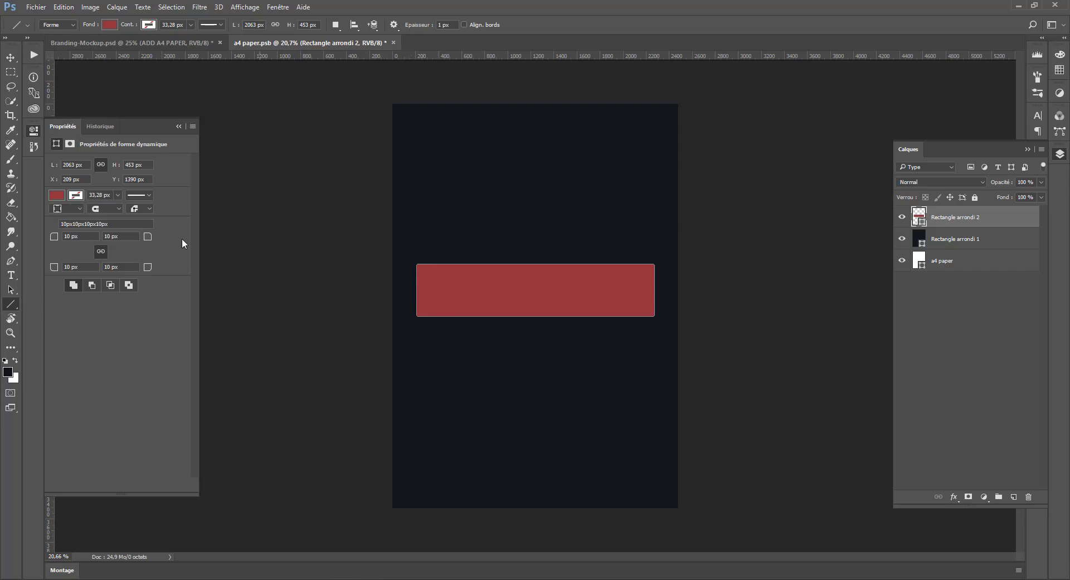
- Round the rectangle's upper-right corner to about 294.78 px and its other three corners to about 118.22 px, unlinking the radii between adjustments
click(93, 235)
text(60)
key(Tab)
click(101, 251)
drag(151, 241, 347, 244)
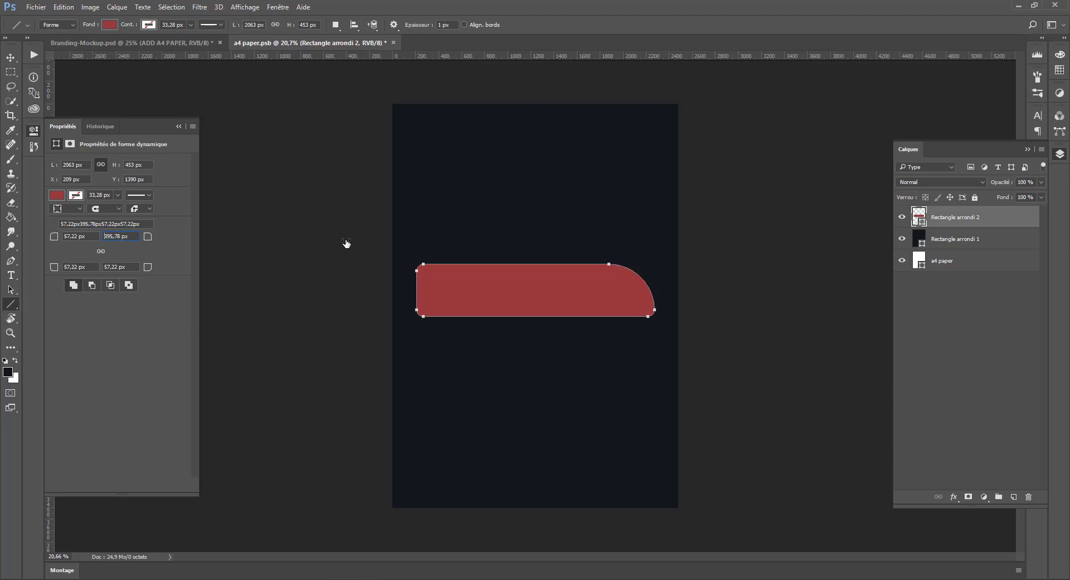
drag(123, 242, 165, 242)
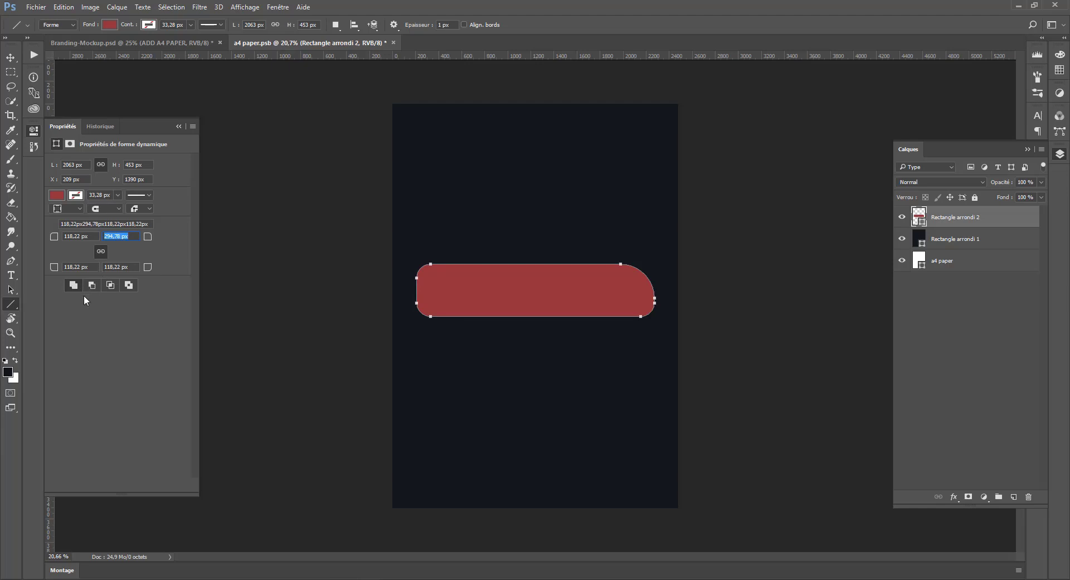
- Select the Rectangle tool and try the subtract, intersect and exclude path operations on the red shape, ending on combined shapes
right_click(11, 307)
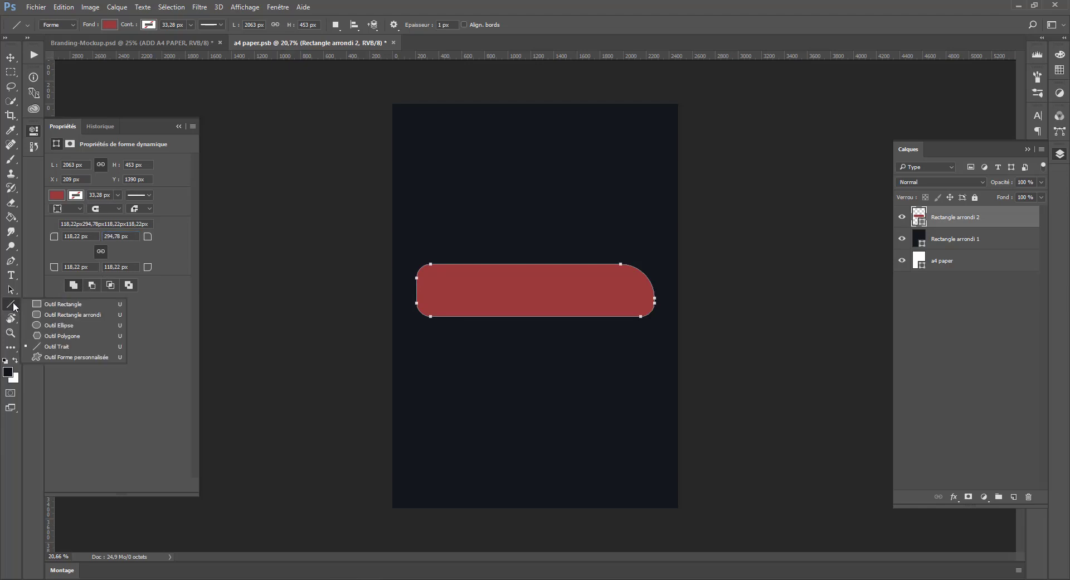
click(58, 305)
click(92, 284)
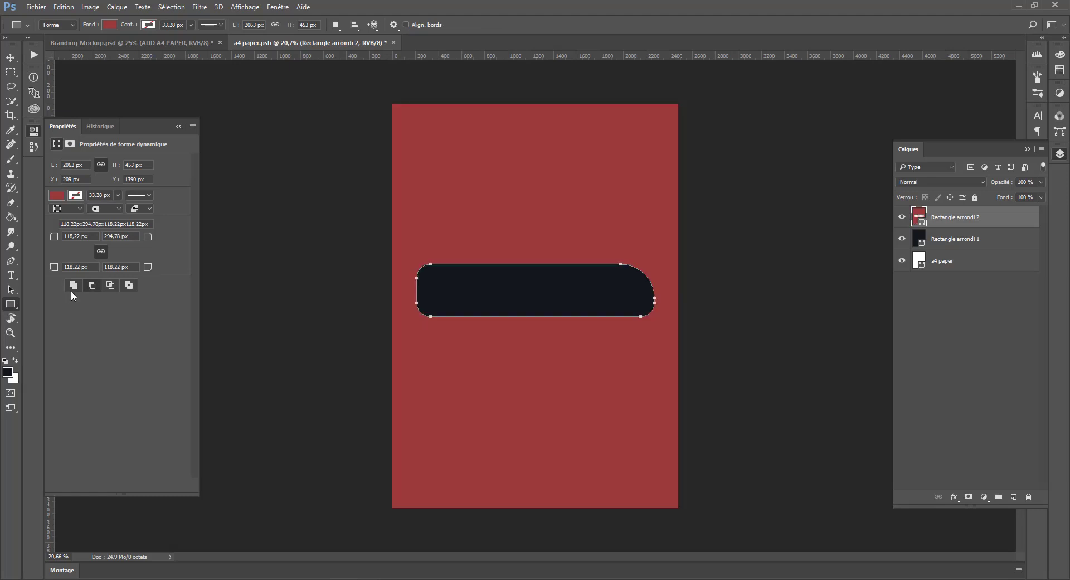
click(129, 286)
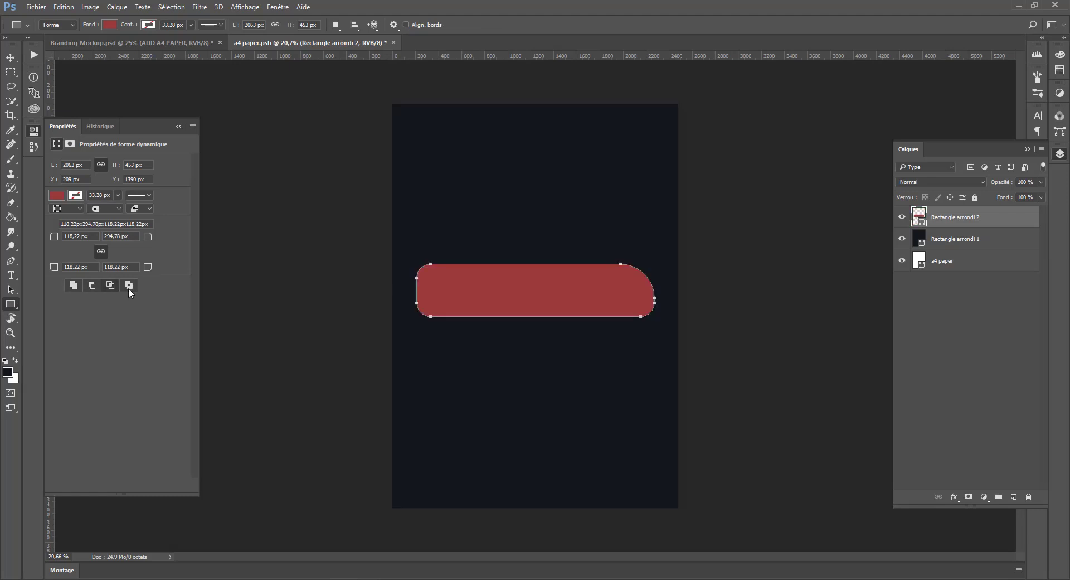
click(91, 285)
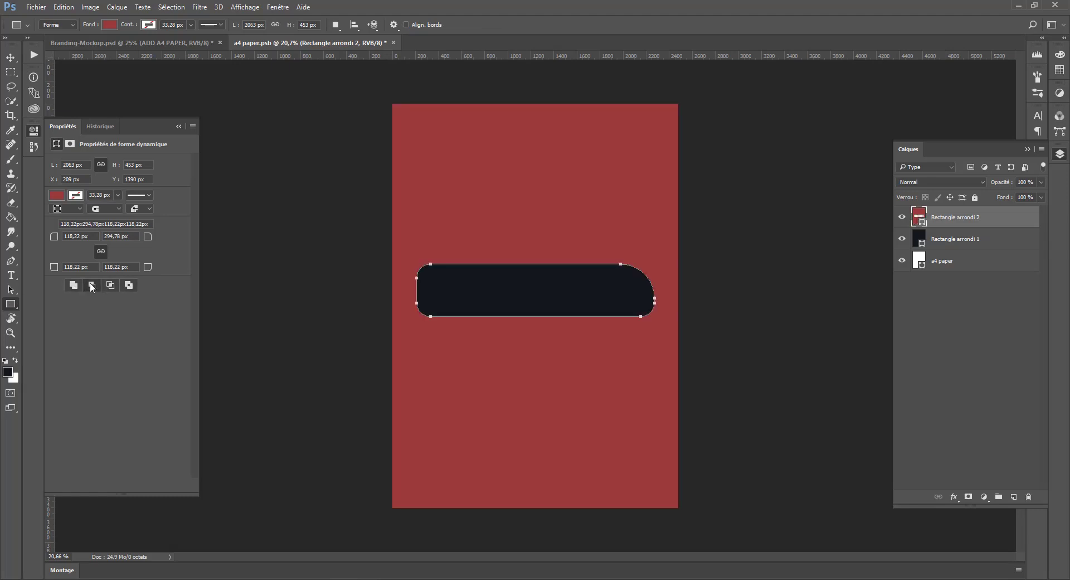
click(114, 283)
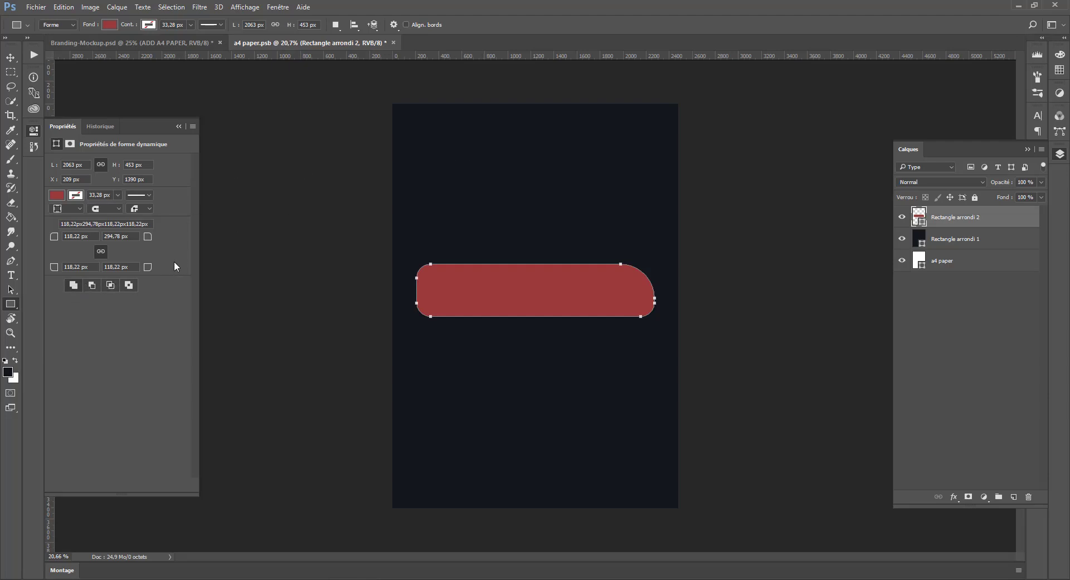
- Save the A4 paper artwork and return to Branding-Mockup.psd to view the updated clipboard
key(ctrl+s)
click(164, 45)
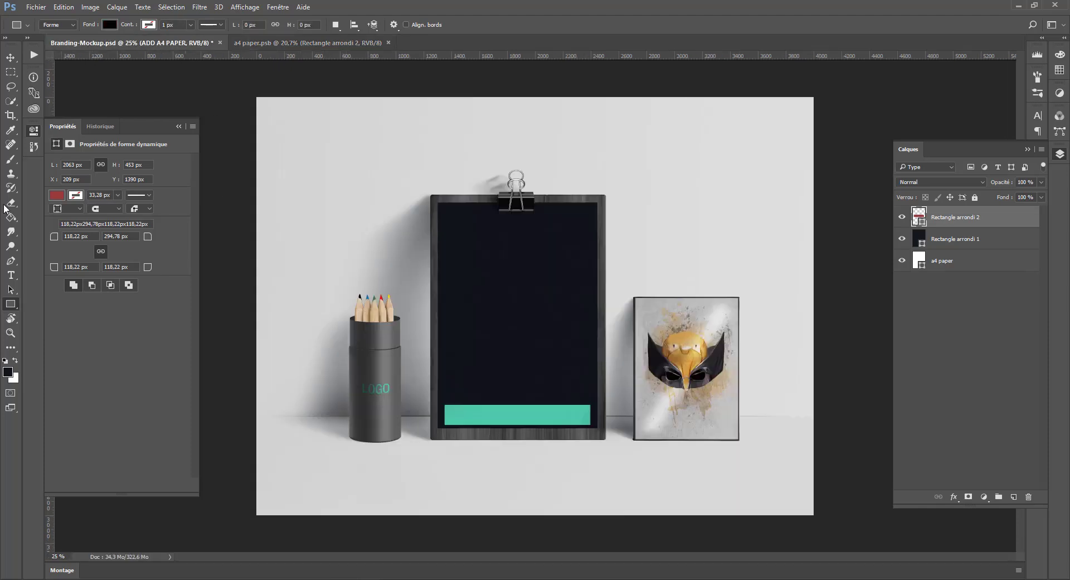
click(346, 45)
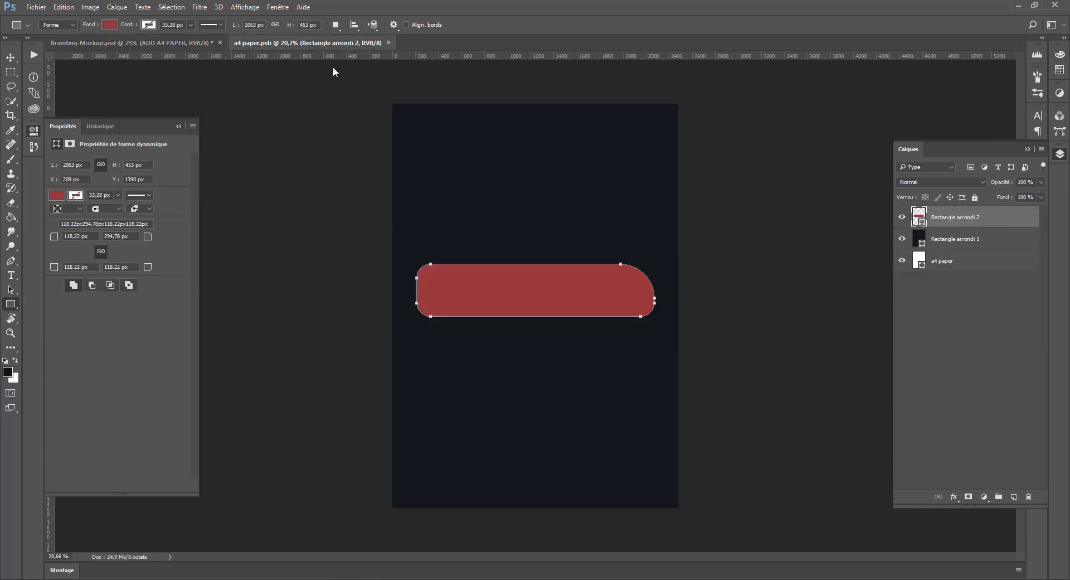
click(11, 73)
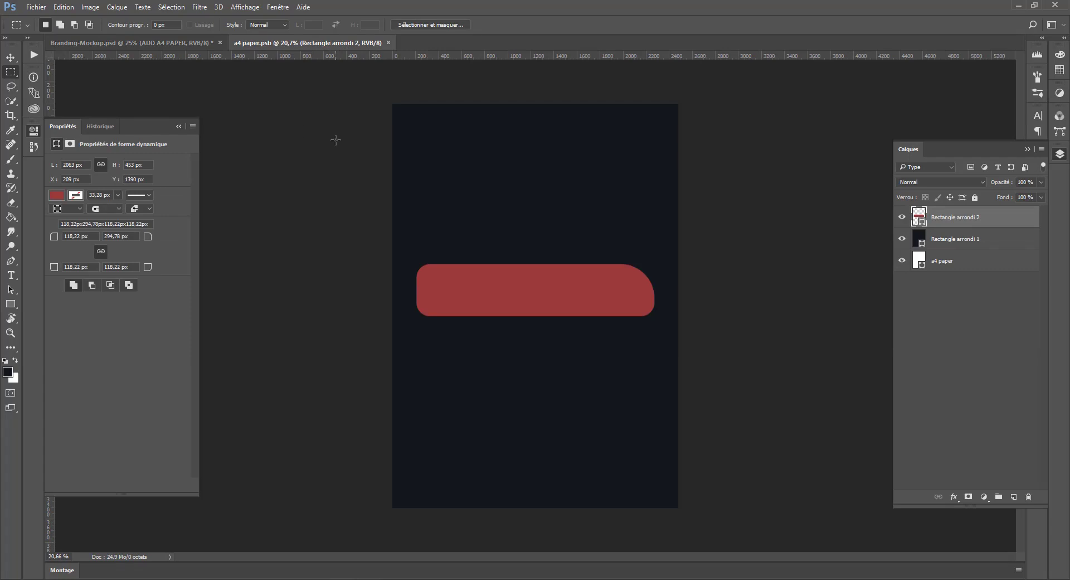
click(173, 38)
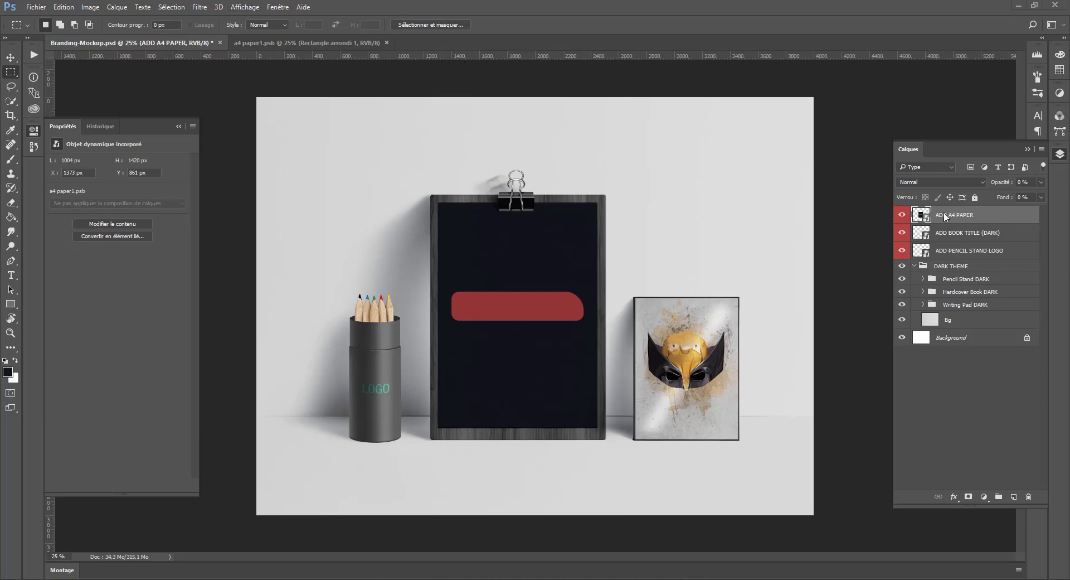
- Open the ADD BOOK TITLE (DARK) smart object, examine the pixel layer's size and position properties, and close the document
click(922, 234)
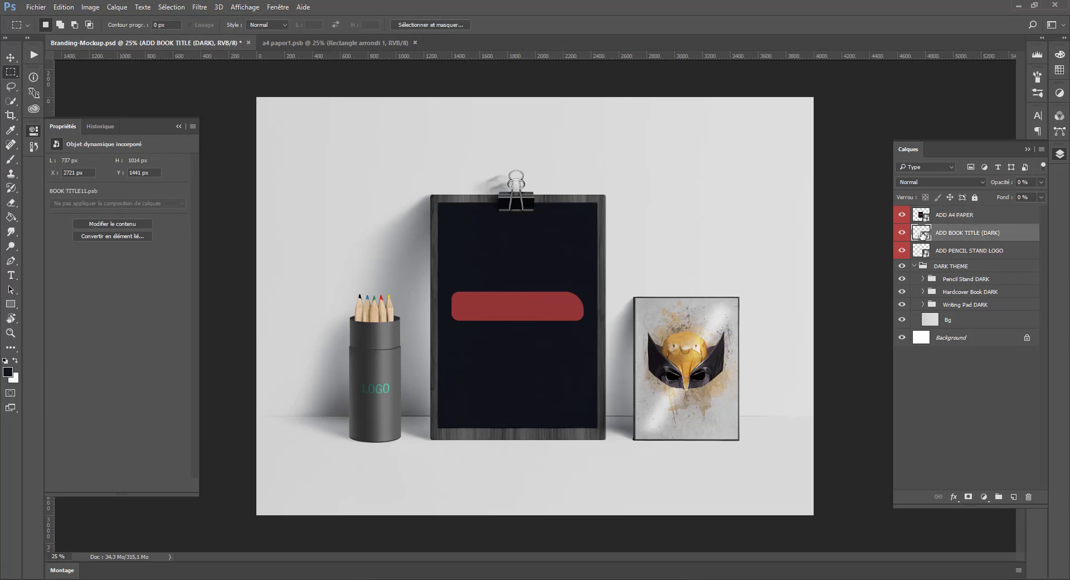
double_click(922, 233)
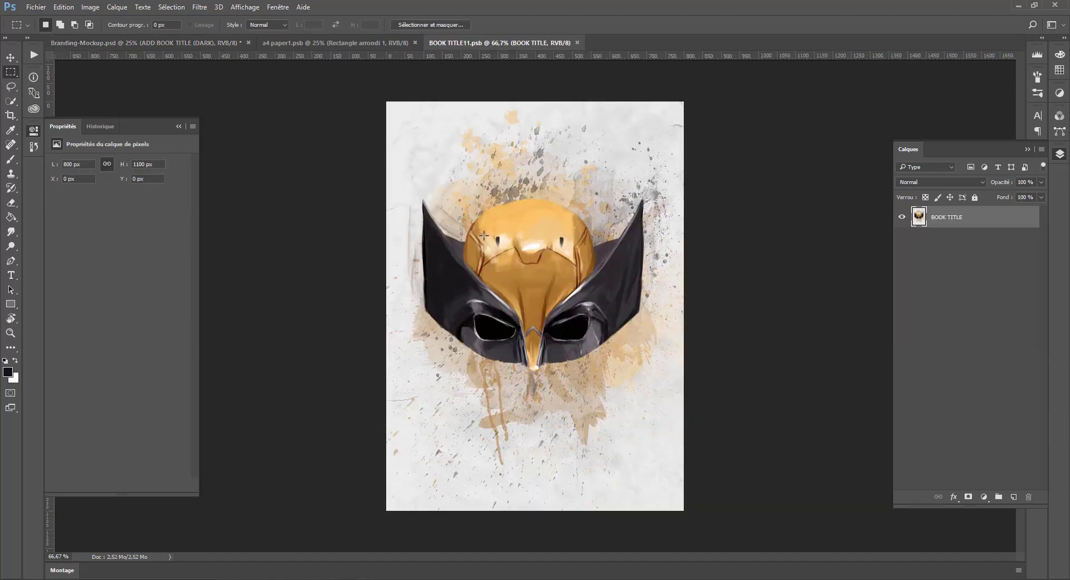
key(v)
mouse_move(575, 264)
mouse_down()
mouse_move(594, 255)
mouse_move(554, 267)
mouse_up()
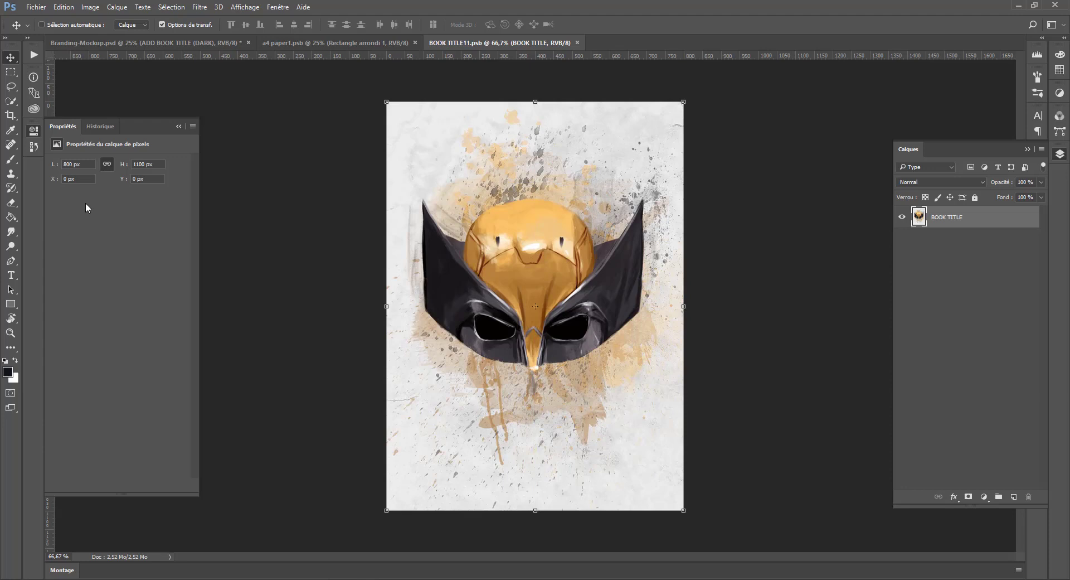
click(78, 163)
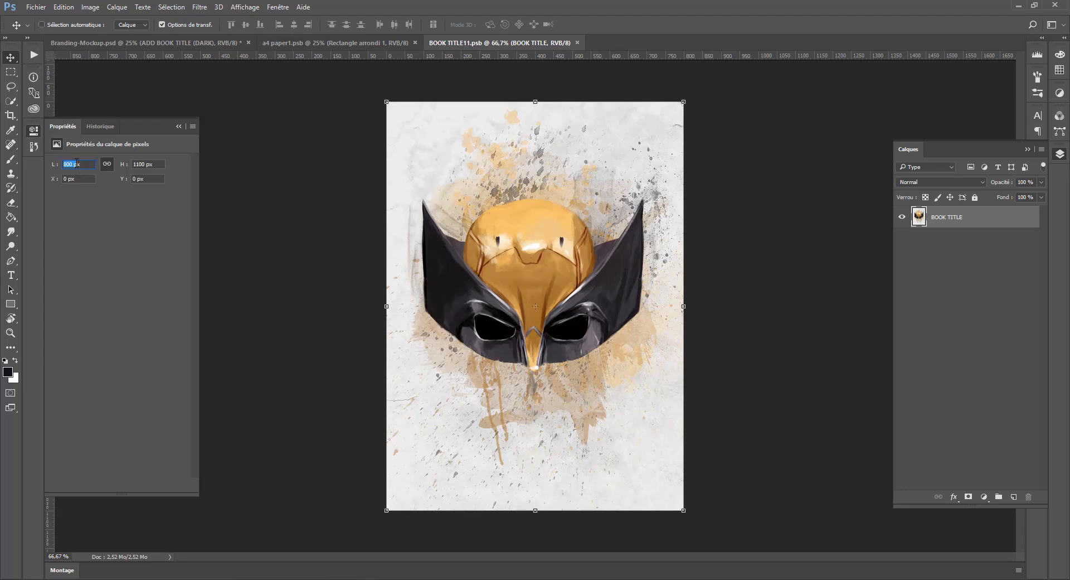
click(147, 178)
mouse_move(468, 167)
mouse_down()
mouse_move(488, 202)
mouse_move(466, 184)
mouse_up()
click(582, 42)
click(580, 217)
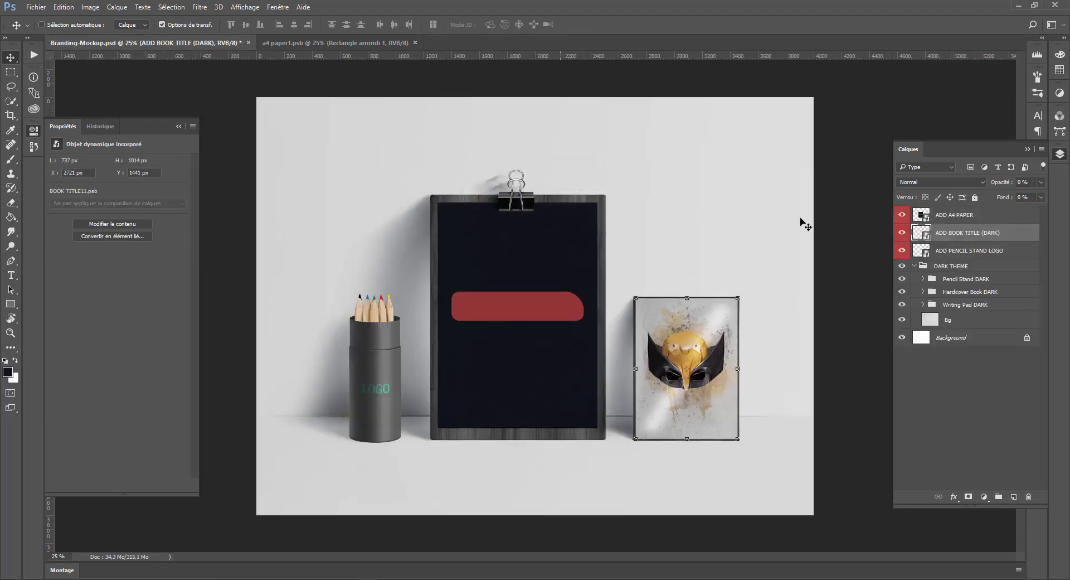
- In the ADD PENCIL STAND LOGO contents, move the LOGO text to X 47 px, Y 119 px and change its font to Gill Sans MT Ext Condensed
double_click(923, 253)
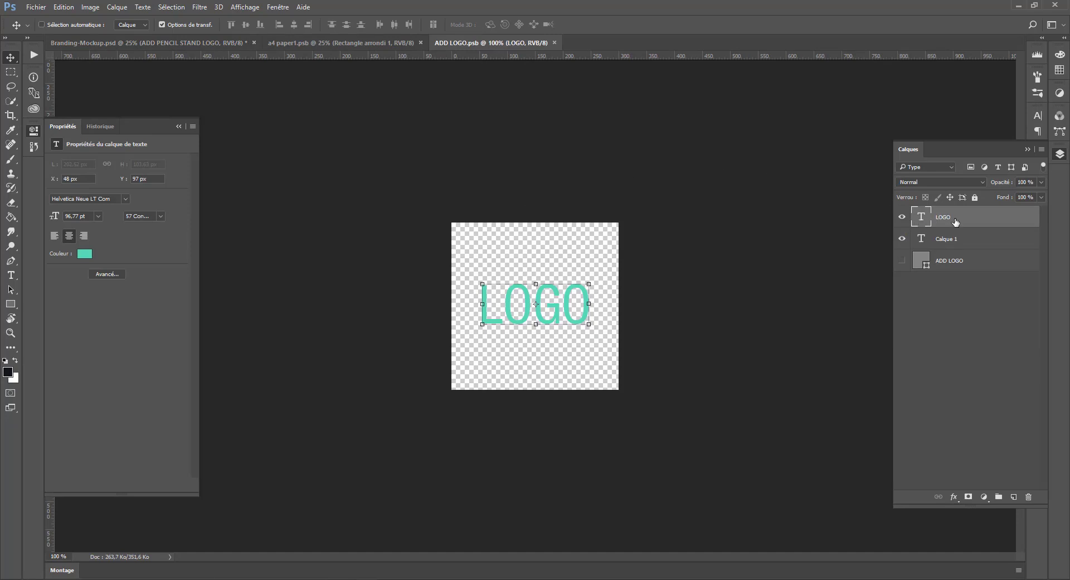
drag(489, 298, 499, 307)
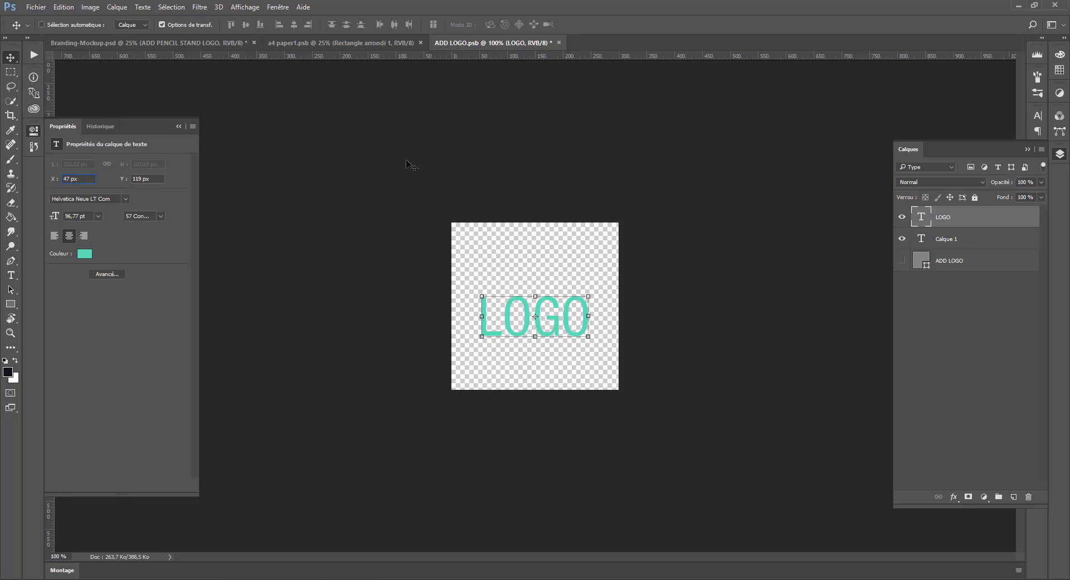
click(125, 199)
click(124, 339)
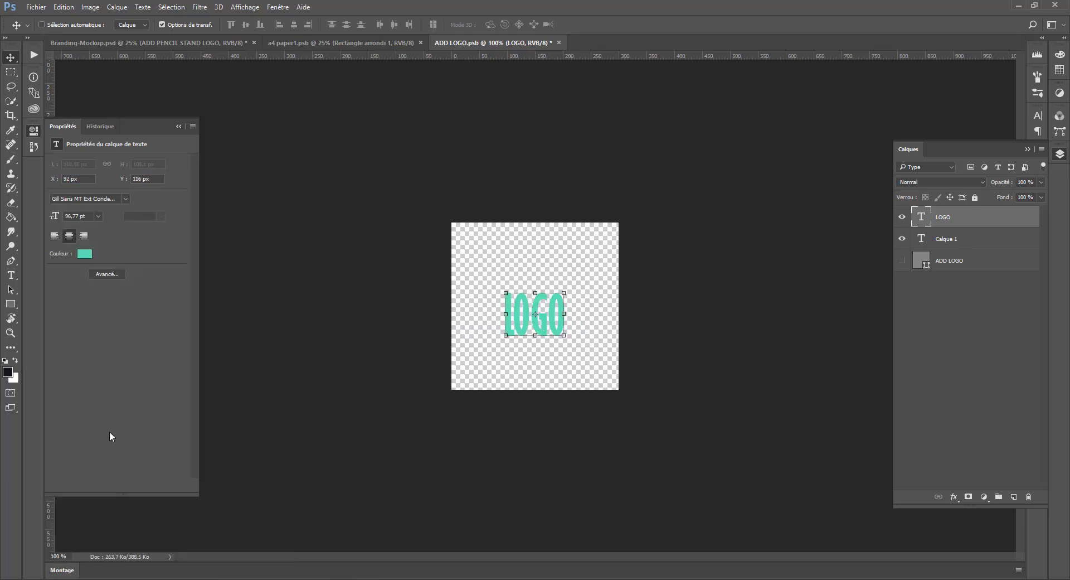
- Try the LOGO text at 24 pt and 72 pt, and set its final font size to 150 pt
click(98, 216)
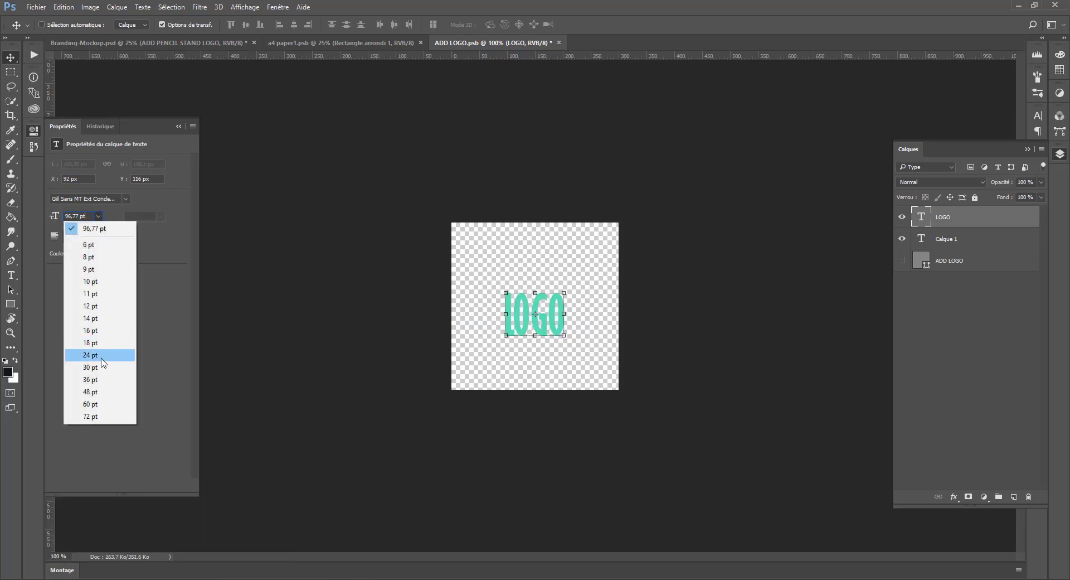
click(103, 354)
click(96, 215)
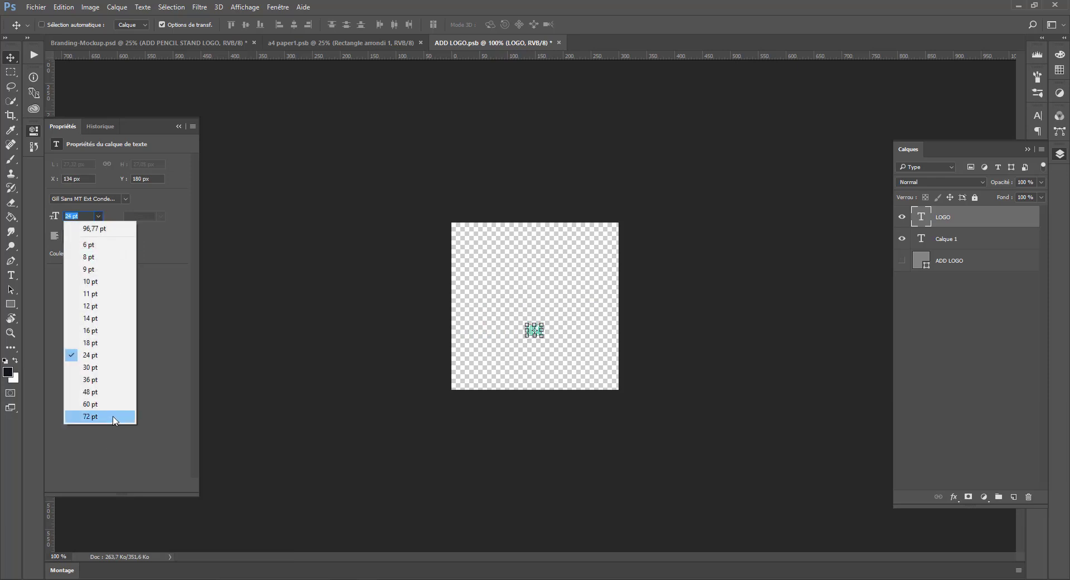
click(92, 417)
click(97, 216)
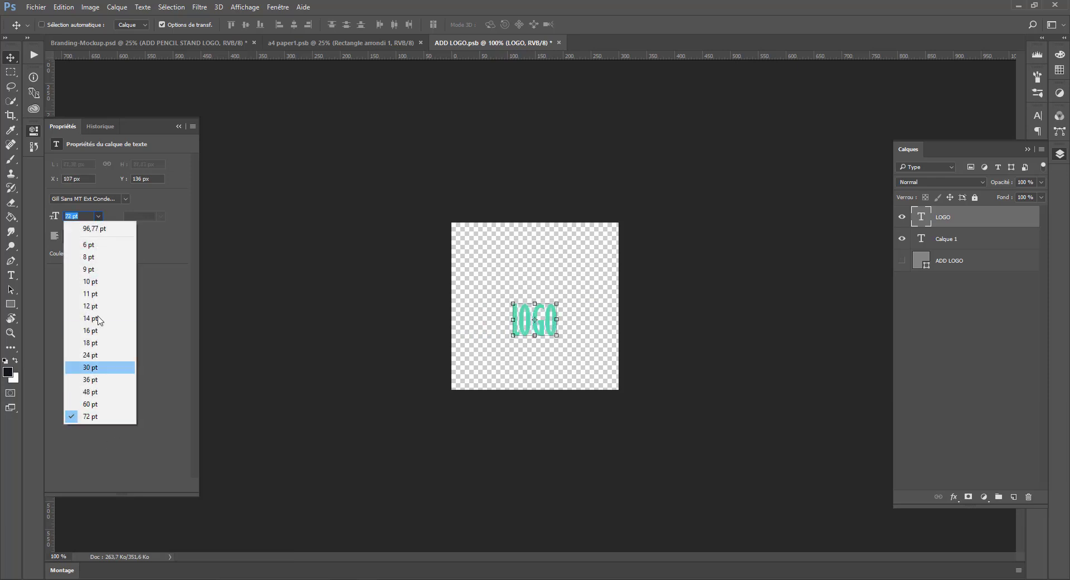
click(45, 217)
text(15)
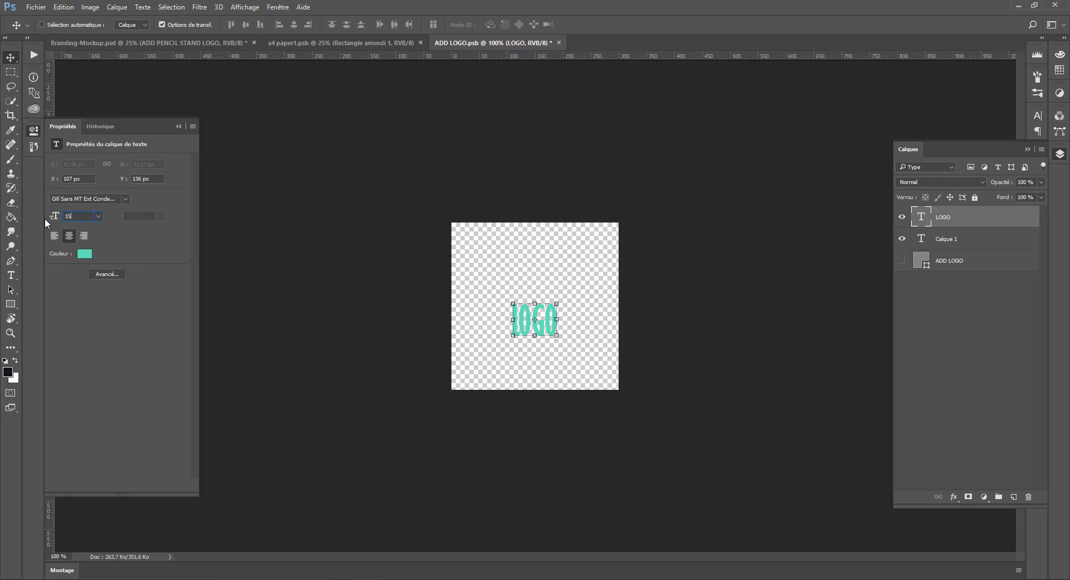
text(0)
key(Return)
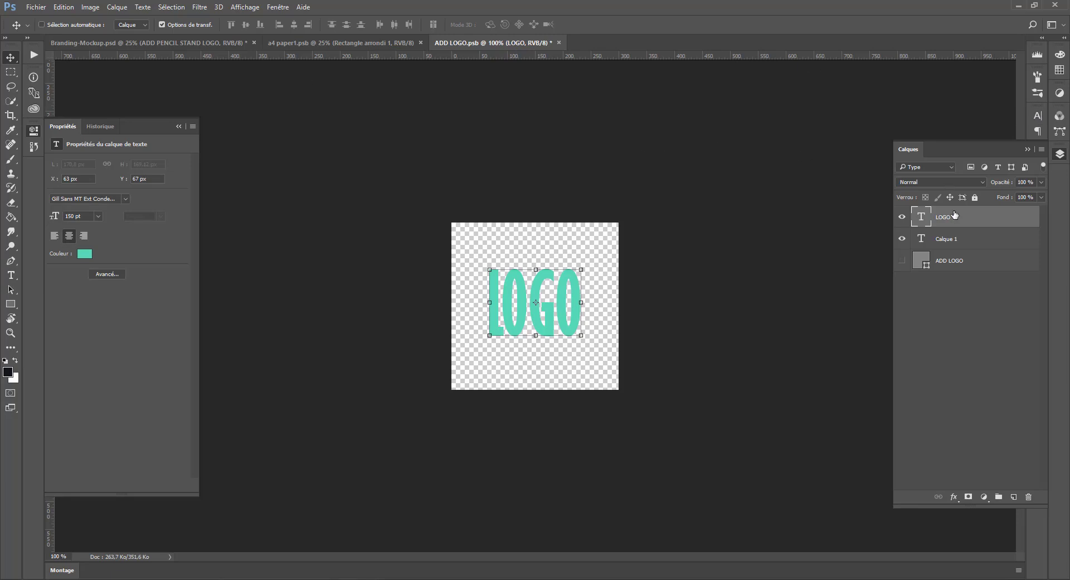
- Change the LOGO text's font to Helvetica LT Std Ultra Compressed and look through the available font styles
click(69, 236)
click(104, 197)
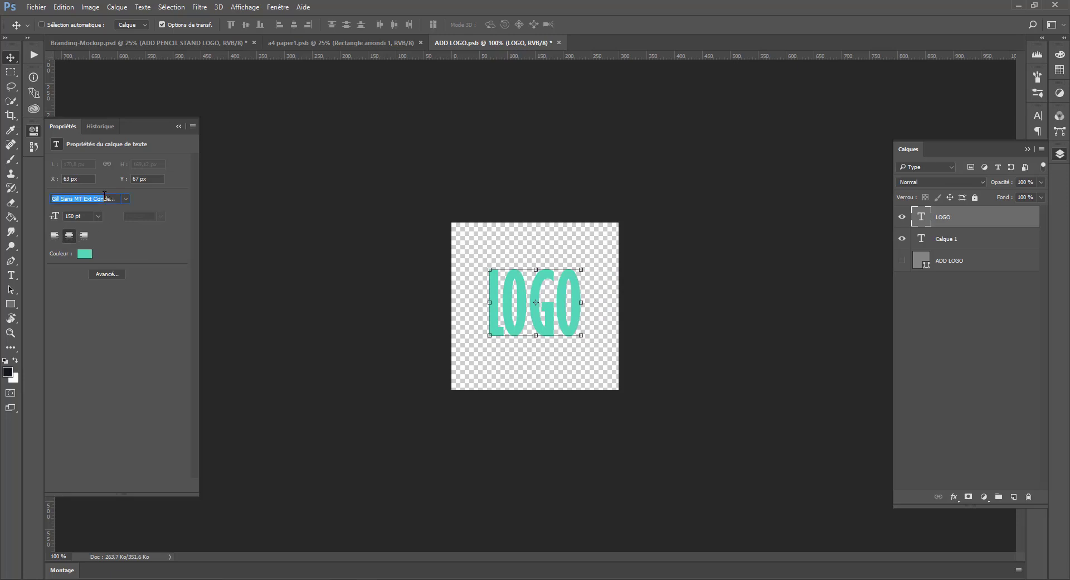
text(helde...)
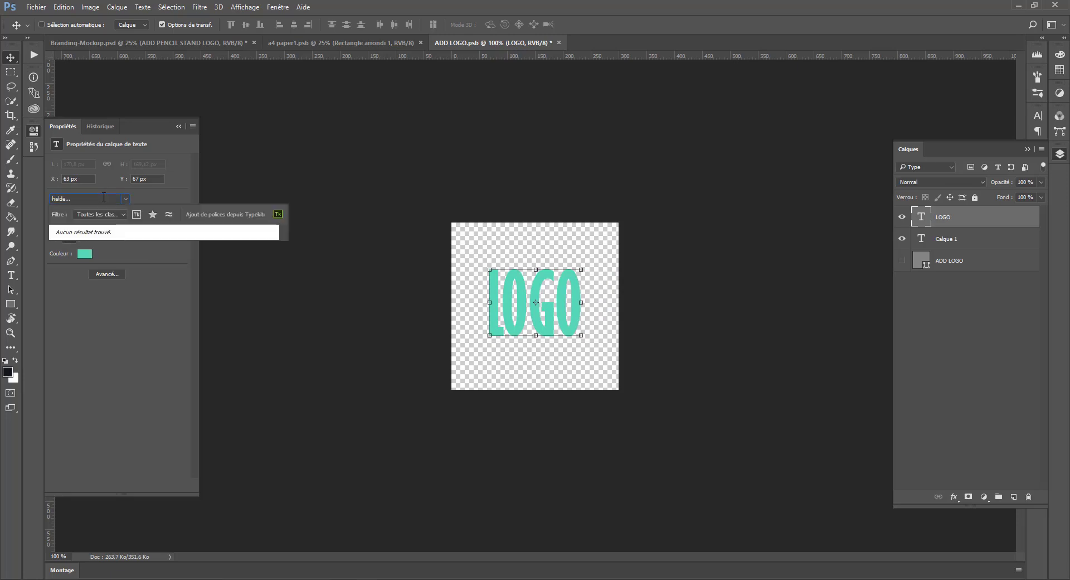
key(ctrl+a)
text(hel)
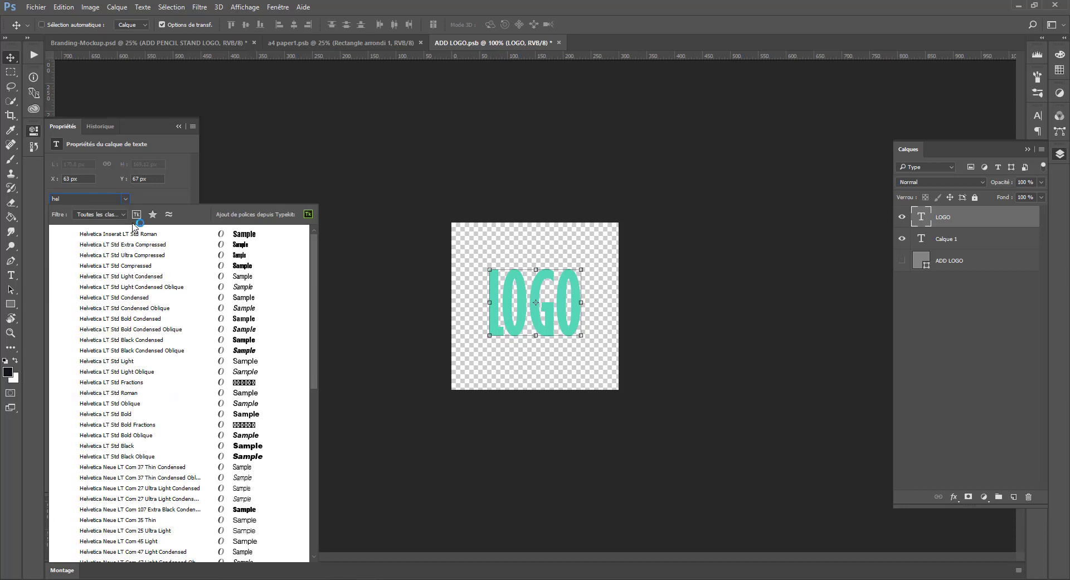
click(139, 255)
click(160, 216)
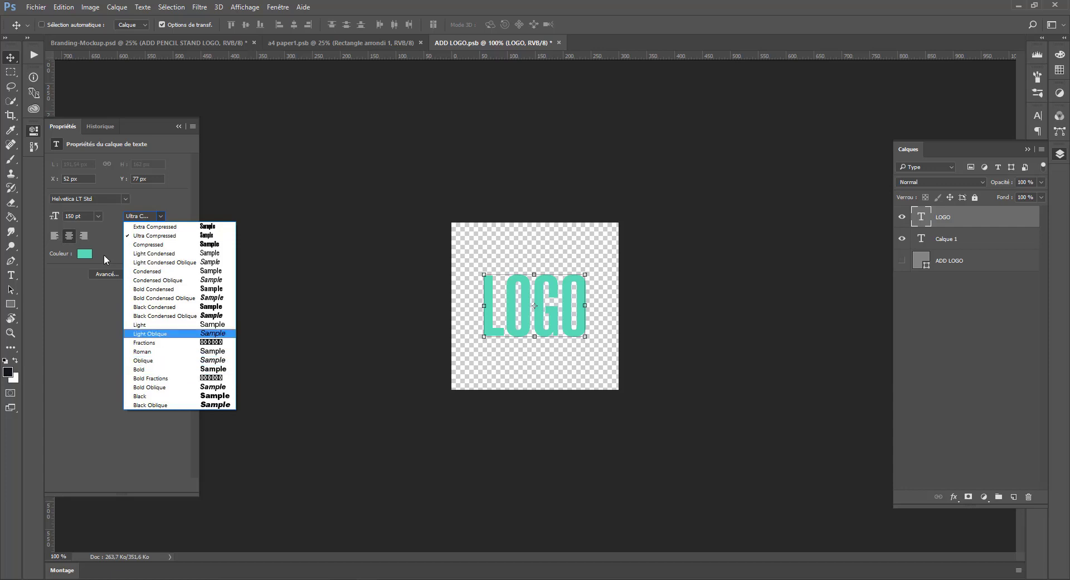
- Try right alignment on the LOGO text and set it to left alignment
click(96, 235)
click(84, 235)
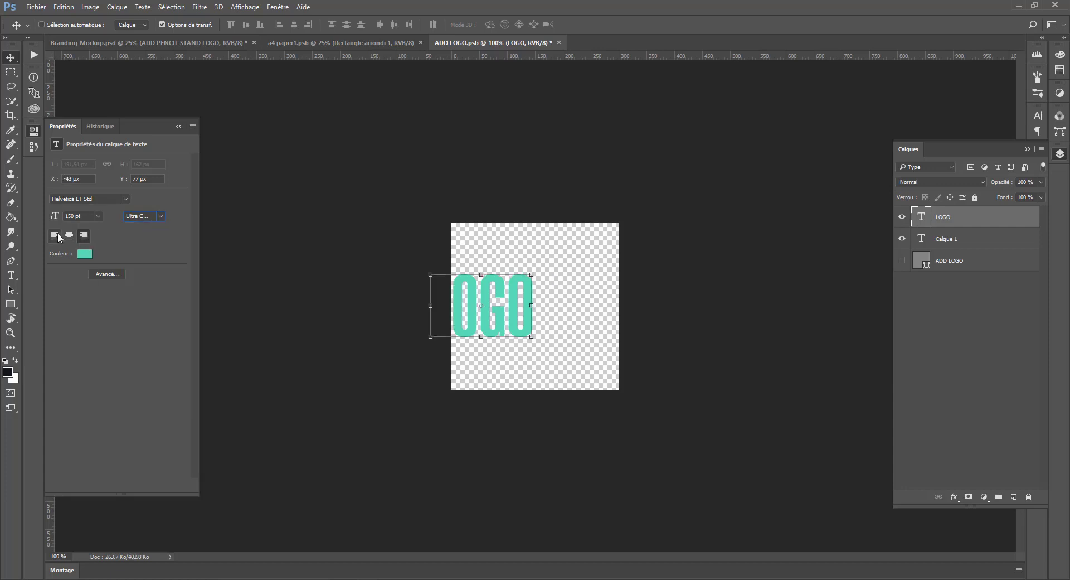
click(54, 235)
- Try darker teal and green colours such as 2f8617 on the LOGO text and discard the colour change
click(85, 255)
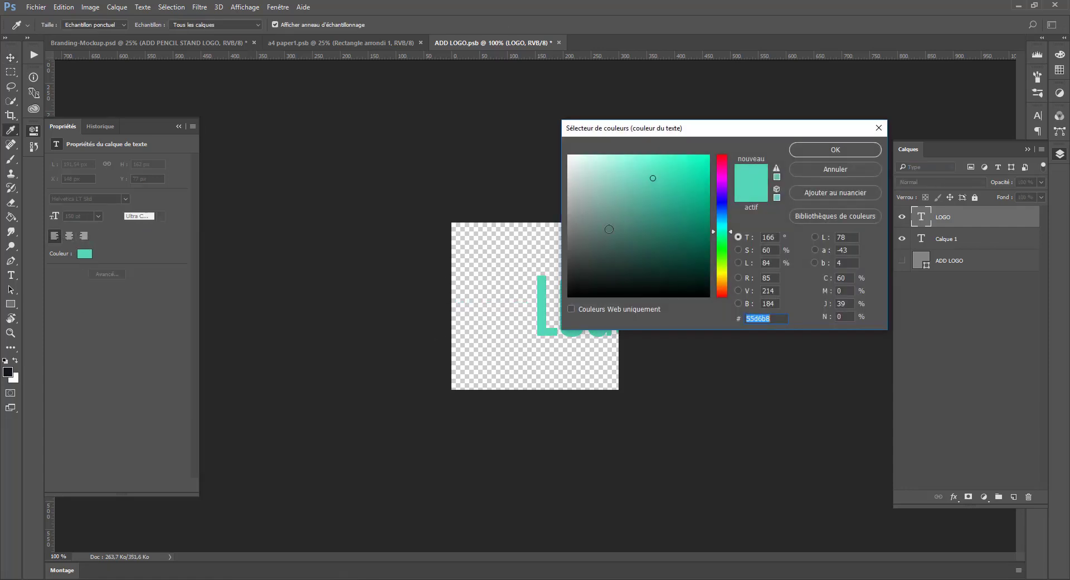
click(674, 285)
drag(628, 216, 761, 109)
click(795, 200)
click(831, 234)
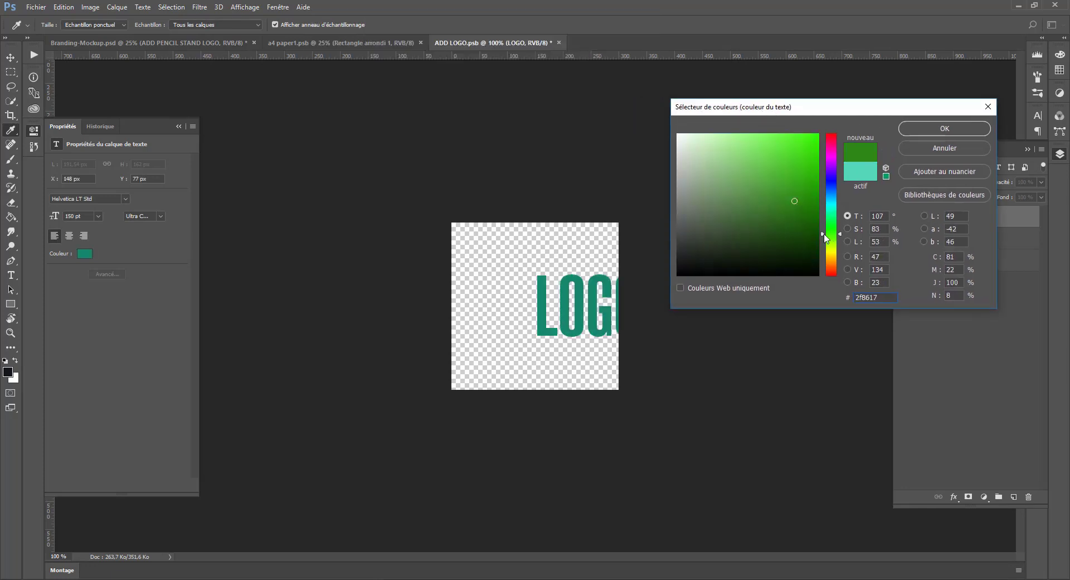
click(768, 243)
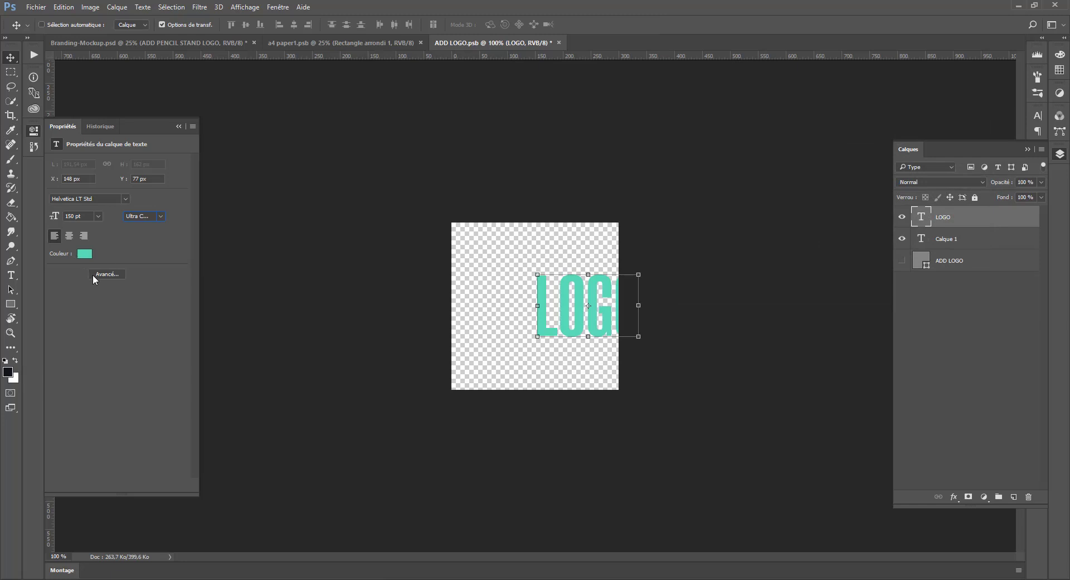
- Show the advanced character settings and move the LOGO text to about X 77 px, Y 58 px on the canvas
click(96, 277)
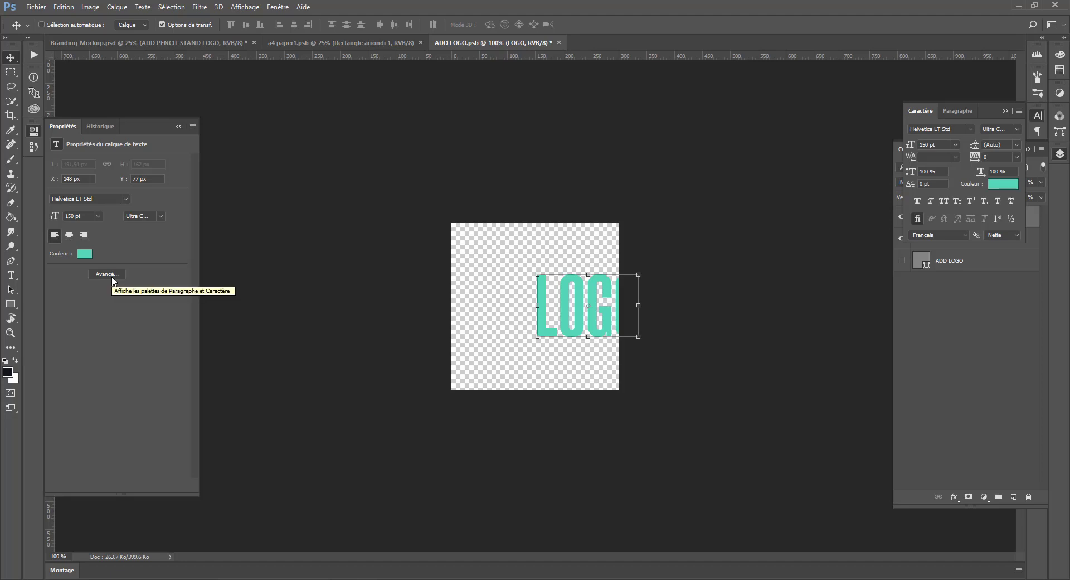
drag(571, 328, 532, 318)
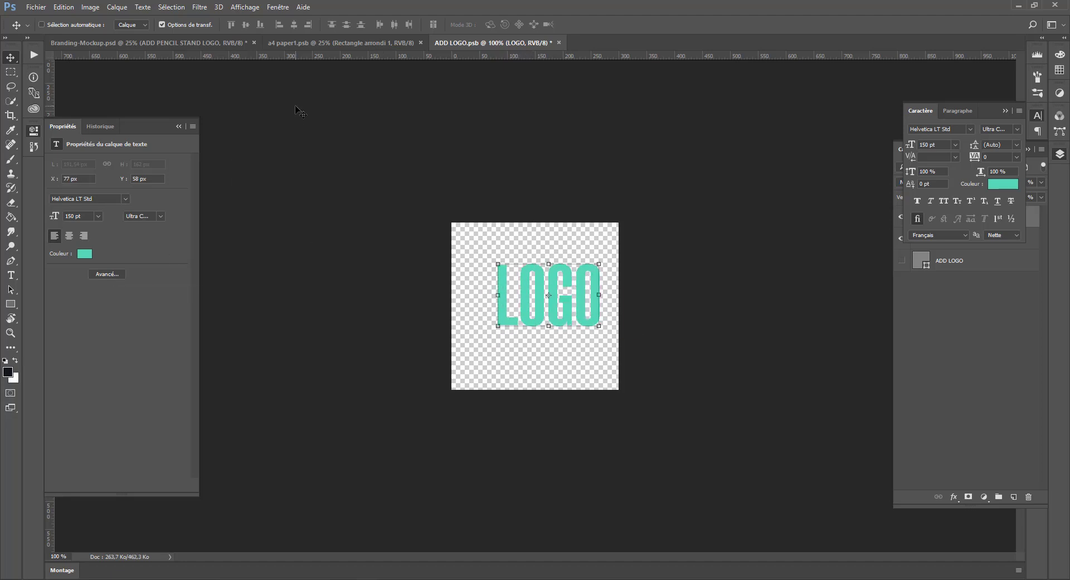
- Save the ADD LOGO.psb contents and return to Branding-Mockup.psd to view the pencil stand without transform handles
key(ctrl+s)
click(211, 42)
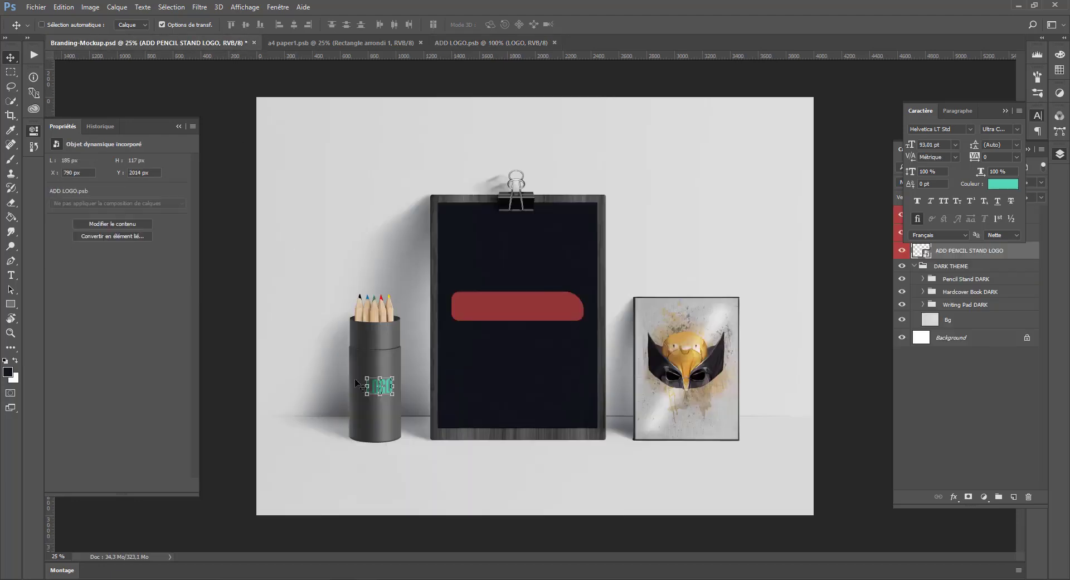
click(13, 73)
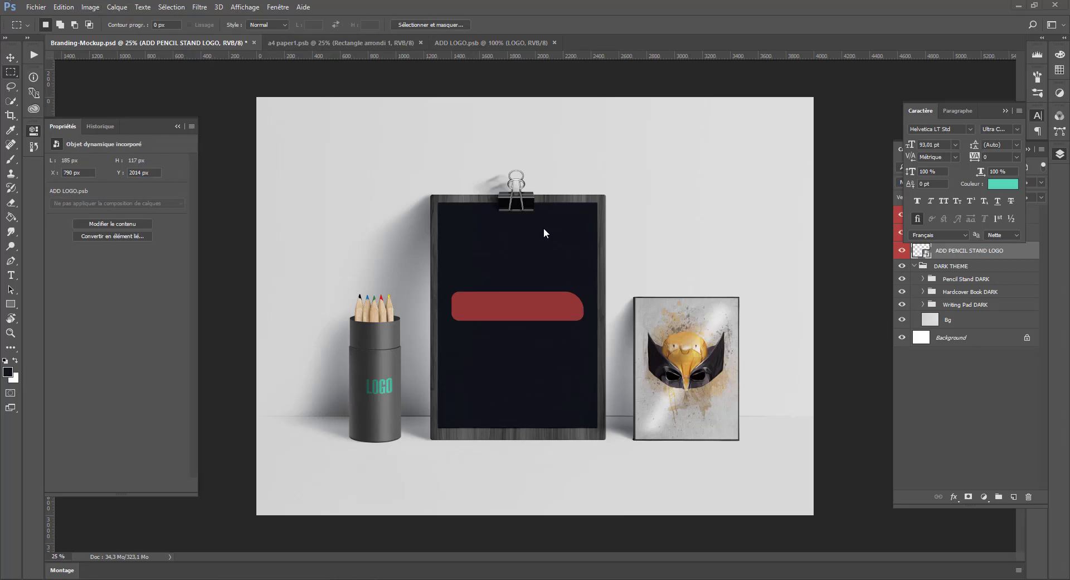
- Examine the size and position properties of the Background, ADD BOOK TITLE (DARK) and ADD A4 PAPER layers
click(1007, 415)
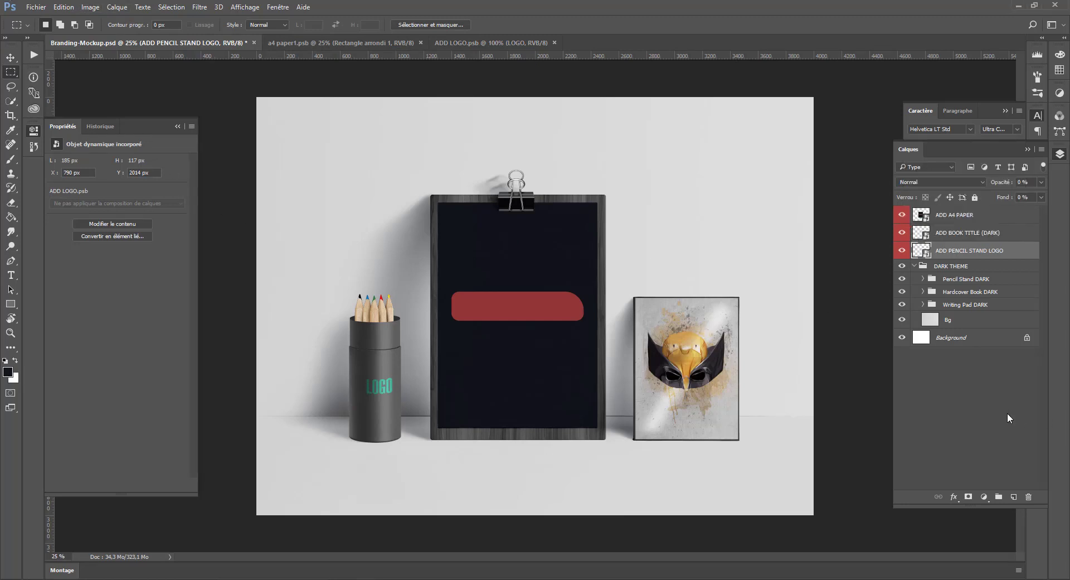
click(973, 335)
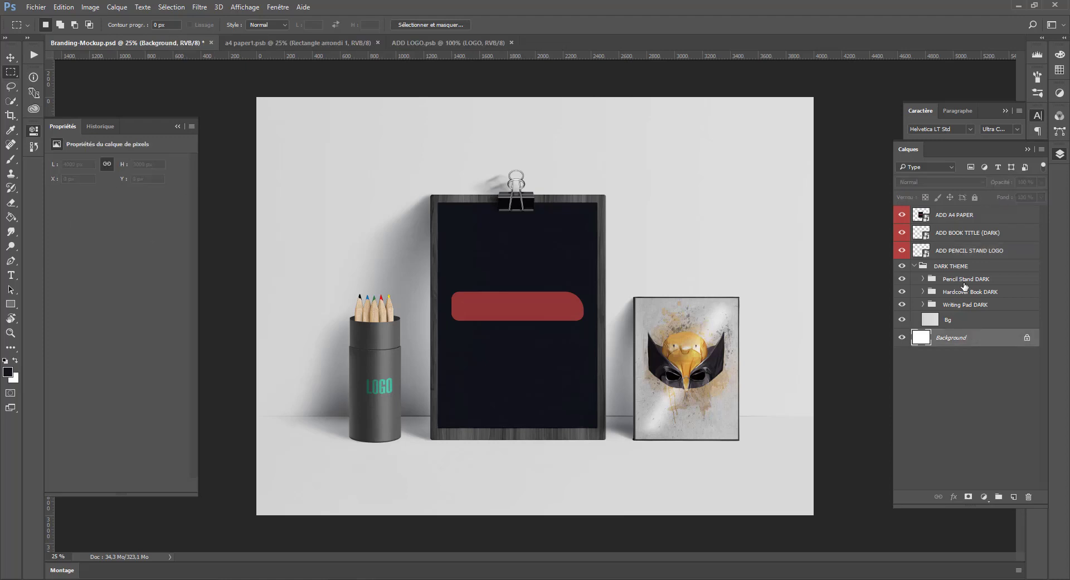
click(954, 238)
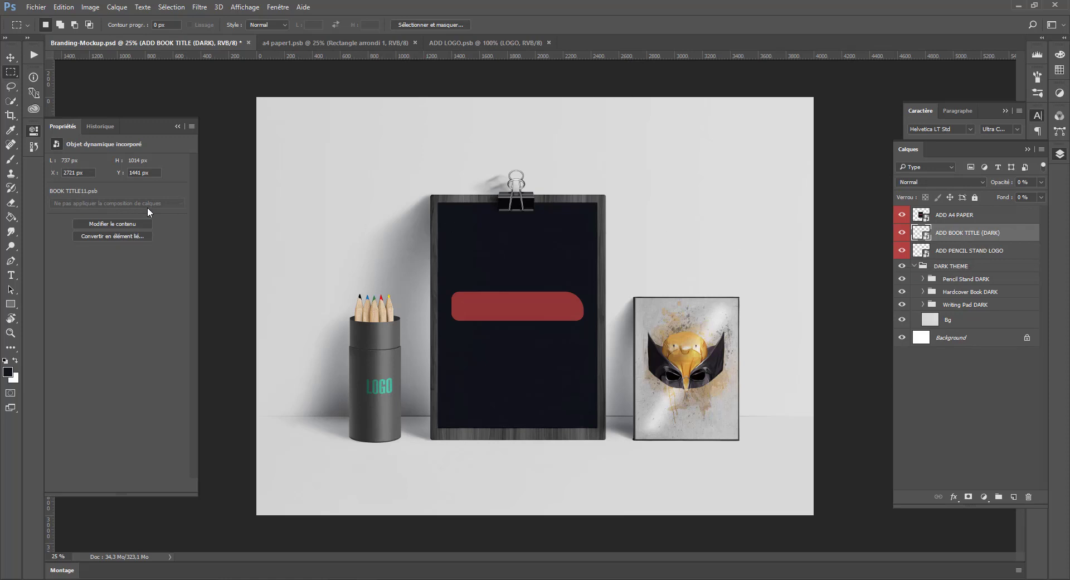
drag(55, 173, 71, 181)
click(958, 221)
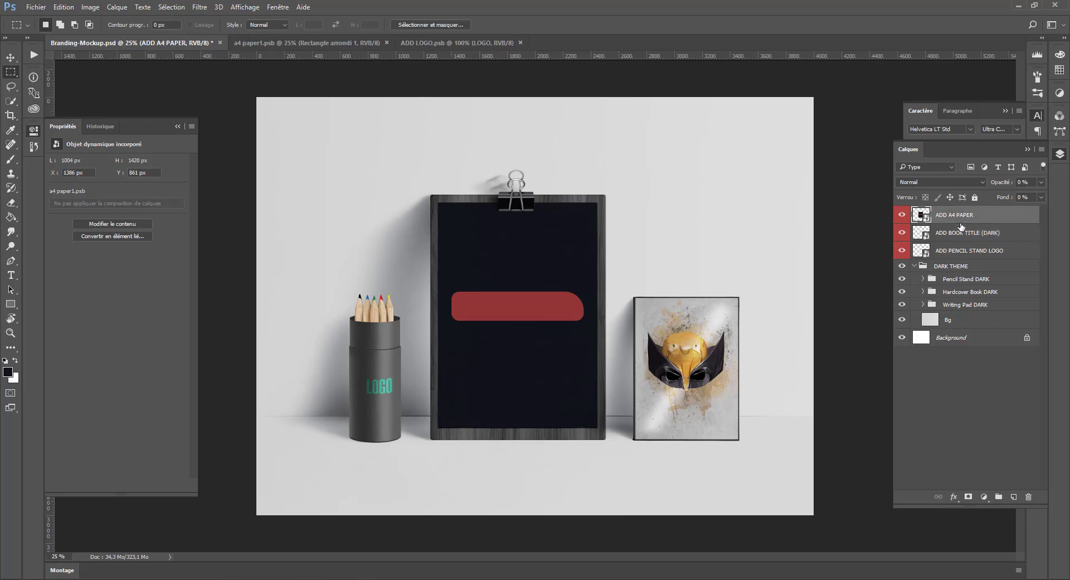
- Toggle the ADD A4 PAPER layer and the DARK THEME group off and back on to compare what they display
click(901, 215)
click(902, 216)
click(903, 267)
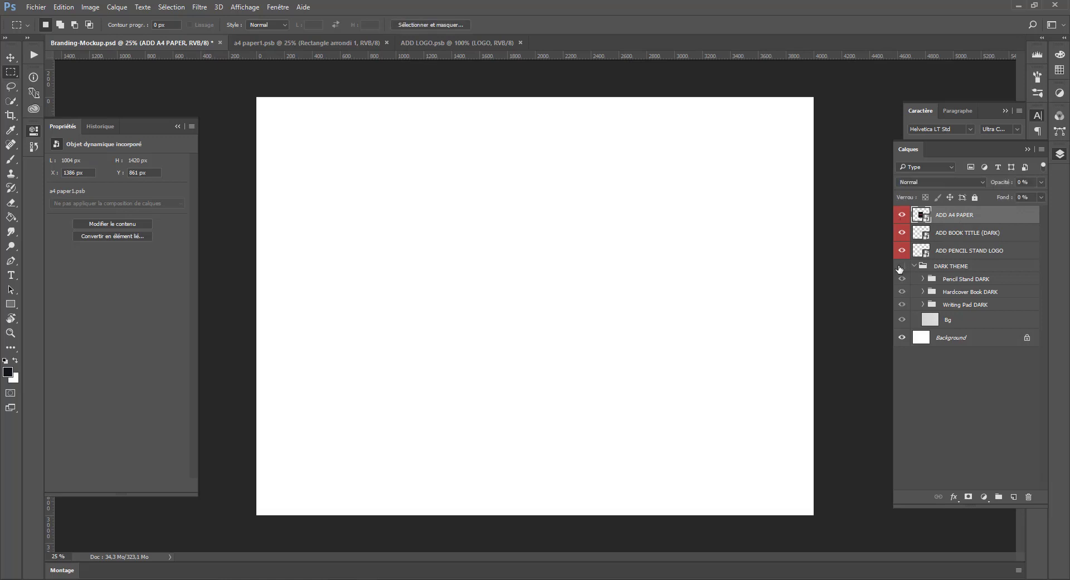
click(903, 267)
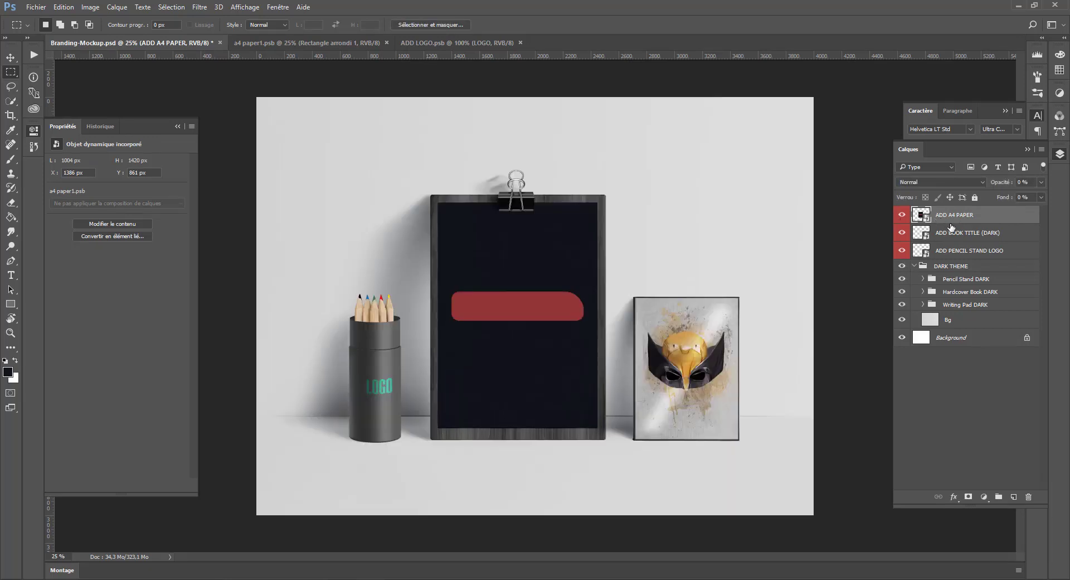
- Duplicate the ADD A4 PAPER smart object, move the copy to about X 2582 px, Y 744 px, and try raising its opacity
key(ctrl+j)
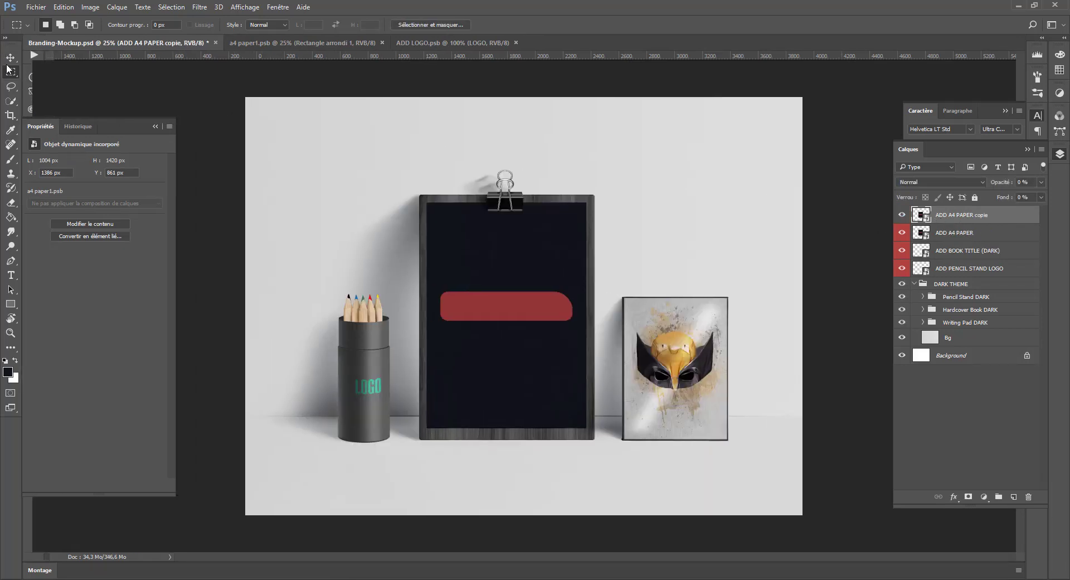
click(10, 58)
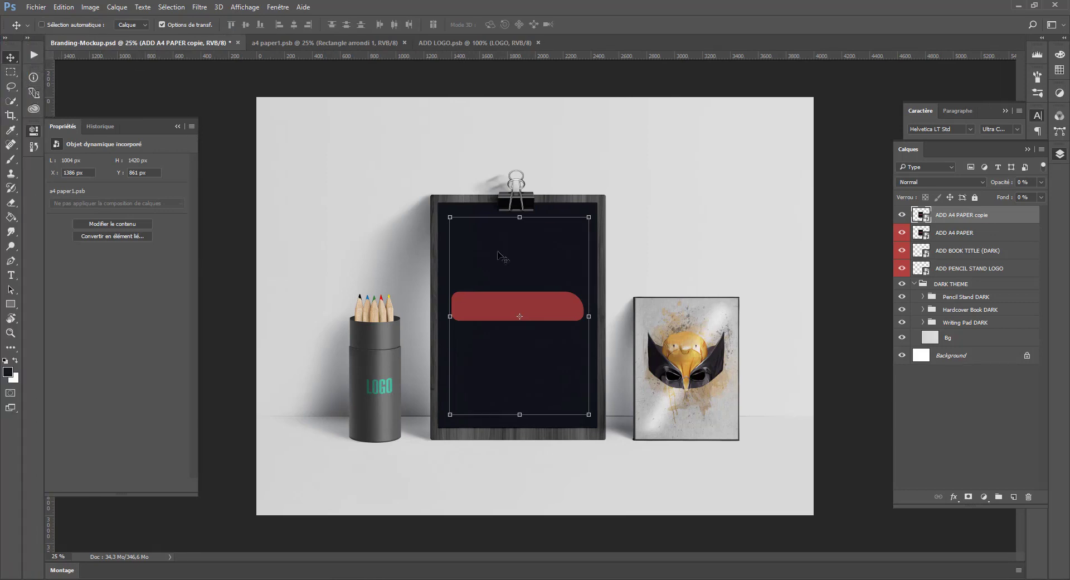
drag(518, 258, 665, 242)
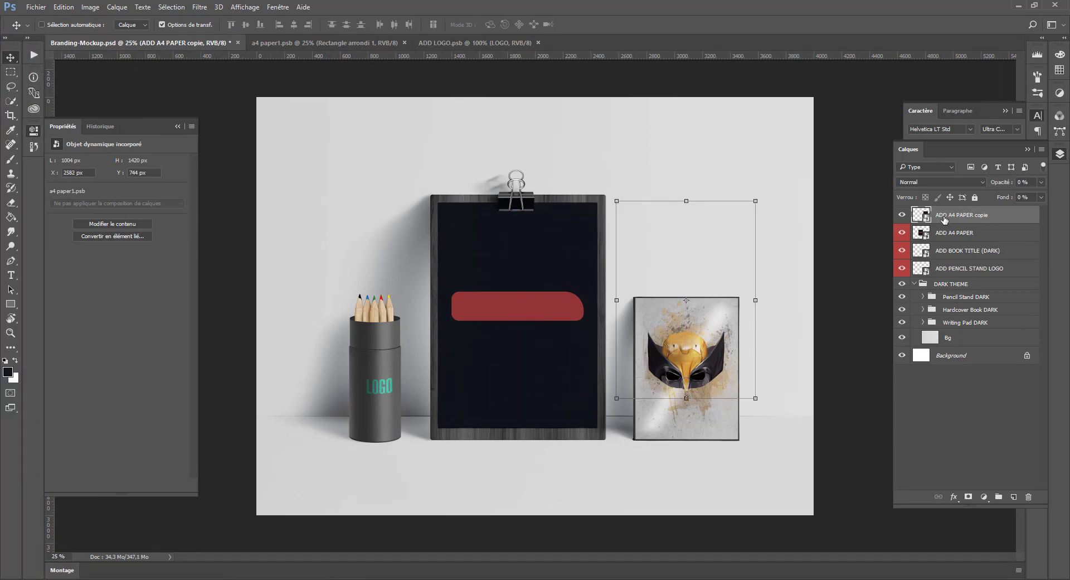
click(1041, 182)
drag(1031, 198, 1061, 199)
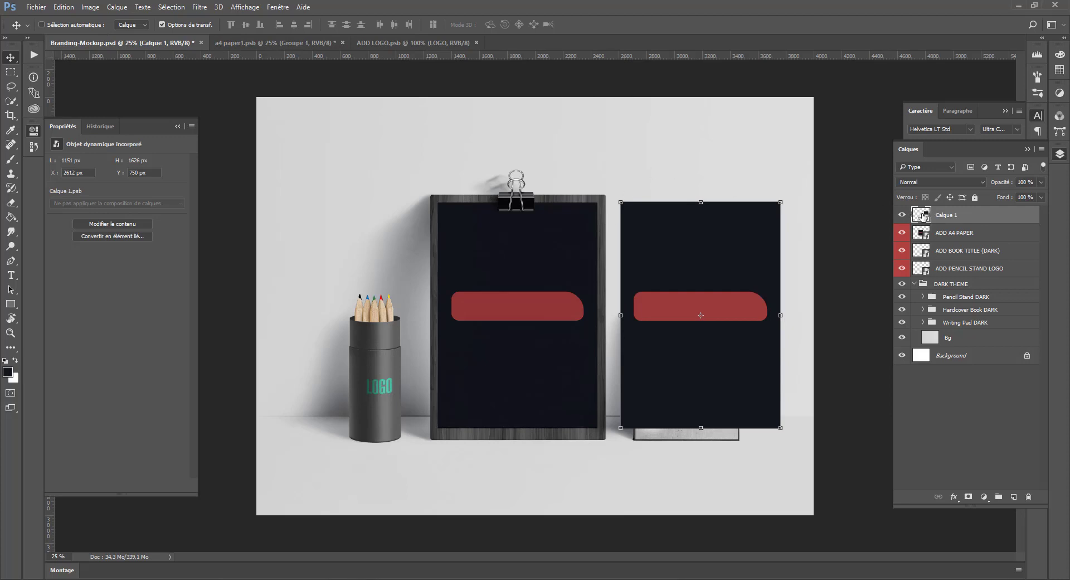
- Open the Calque 1 smart object's contents and close every smart object document, discarding the changes to a4 paper1.psb
double_click(923, 215)
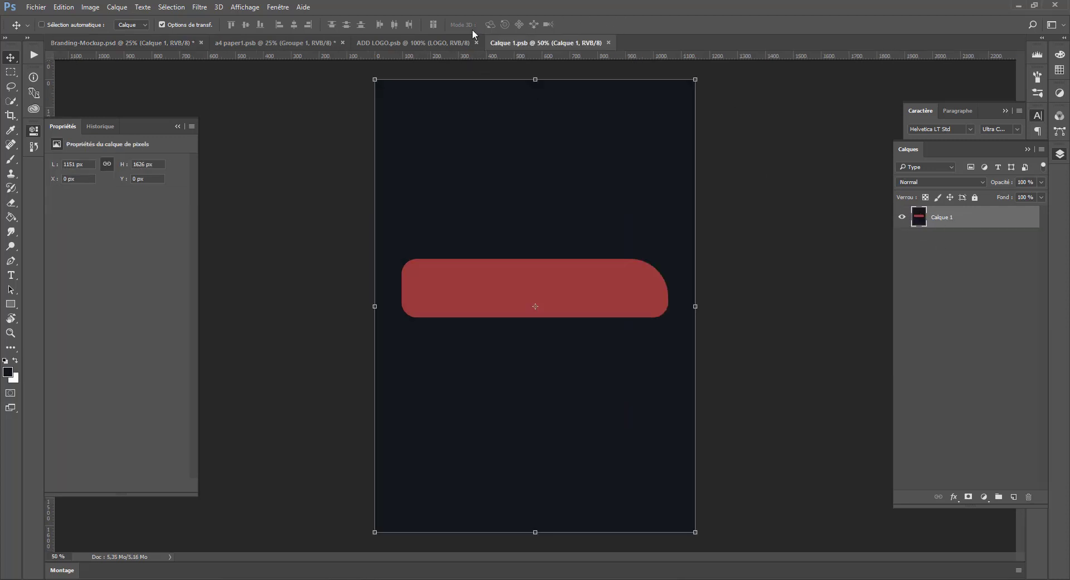
click(476, 43)
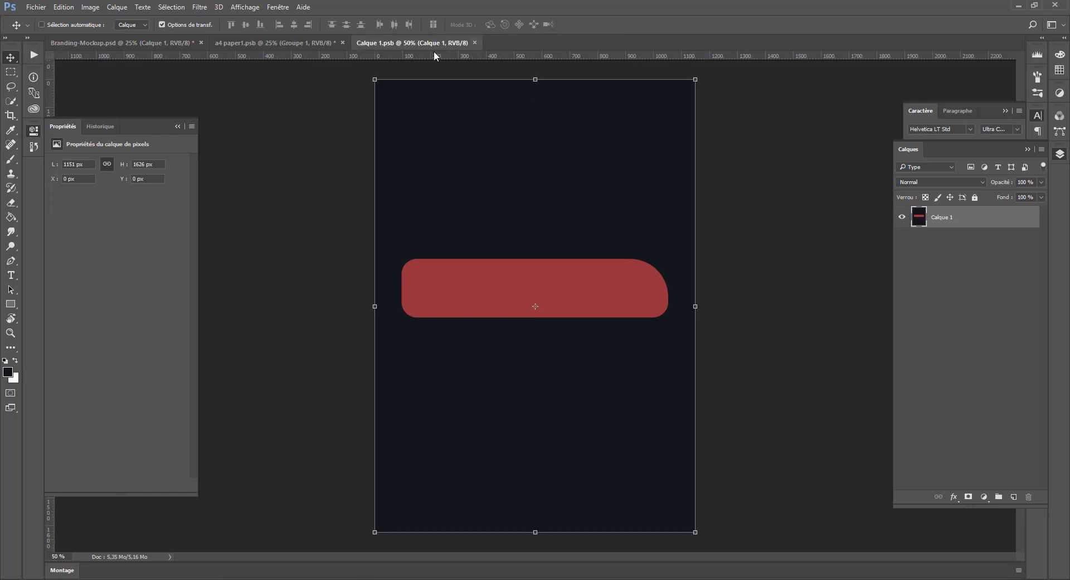
click(342, 43)
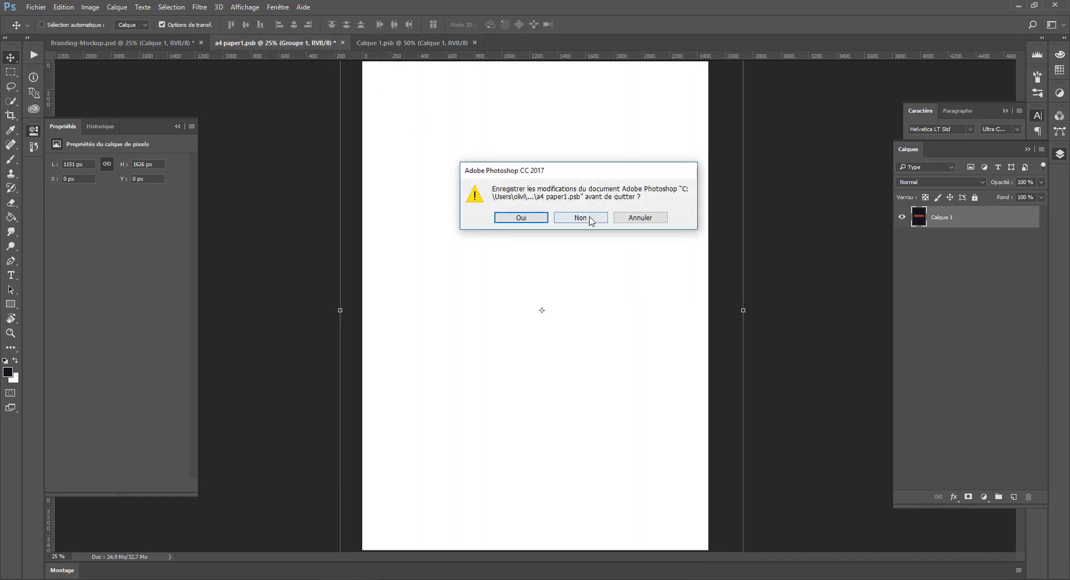
click(581, 218)
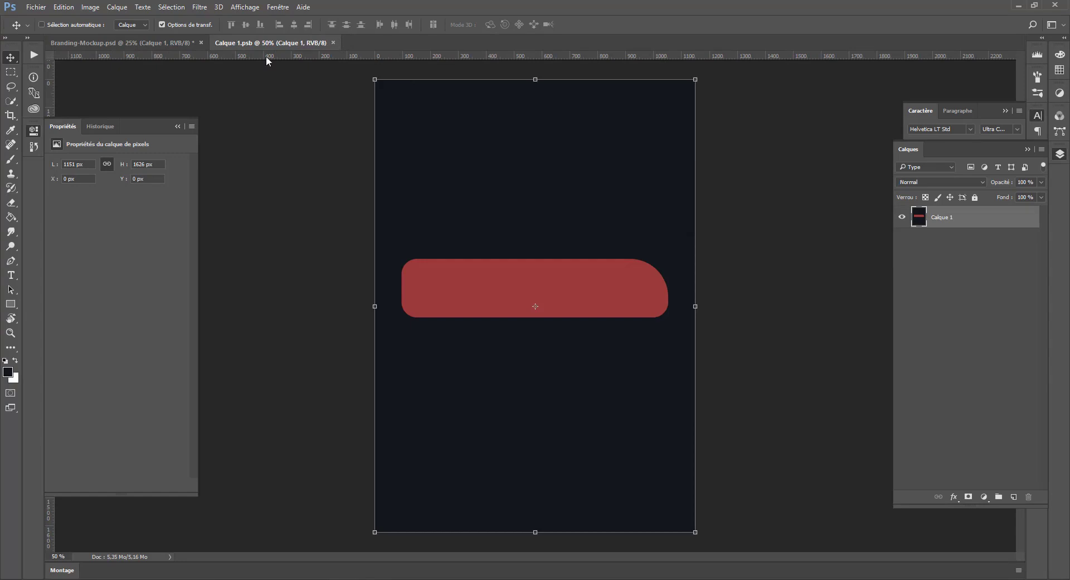
click(333, 43)
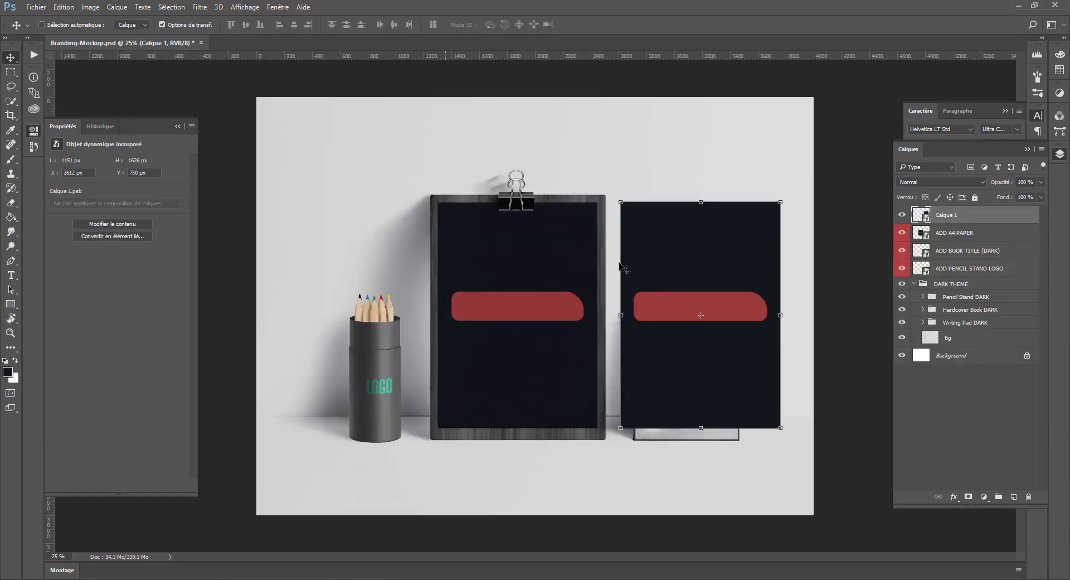
- Compare the properties of Calque 1, ADD A4 PAPER and the pencil stand's Color Fill 6 by selecting them on the canvas
drag(85, 173, 59, 172)
key(Tab)
ctrl+click(506, 307)
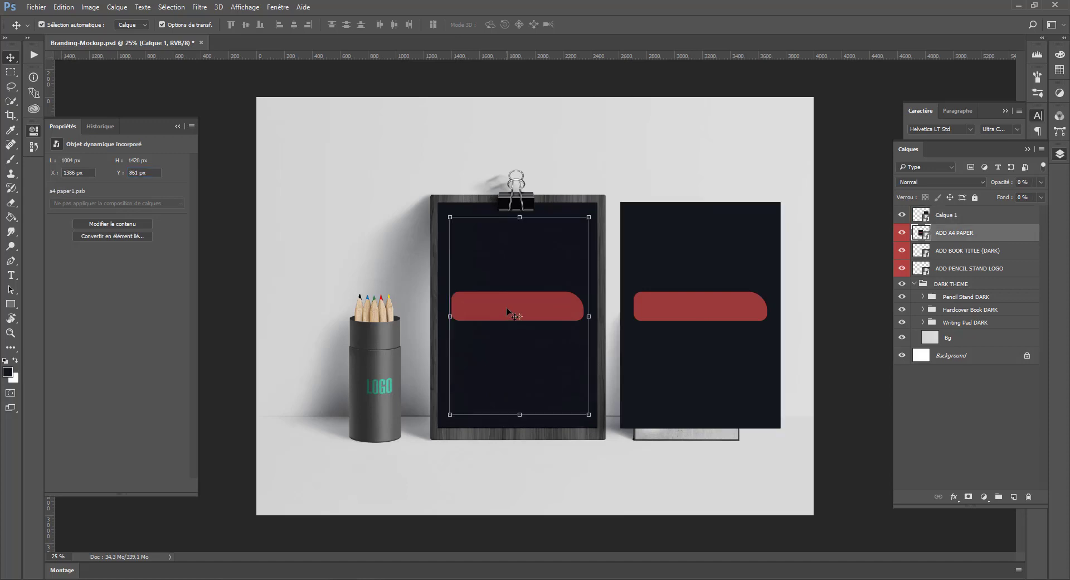
ctrl+click(363, 392)
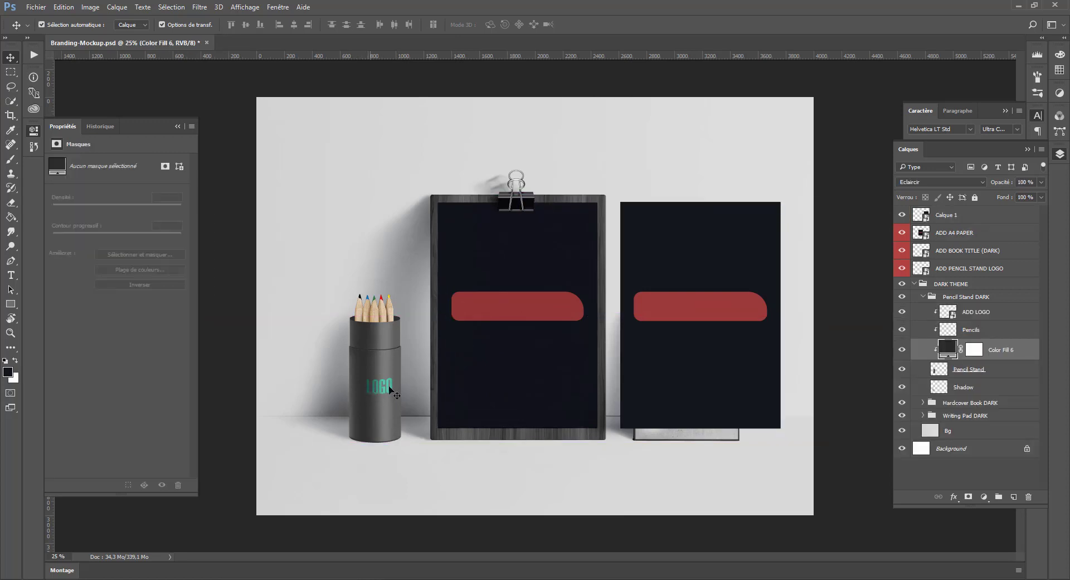
ctrl+click(671, 291)
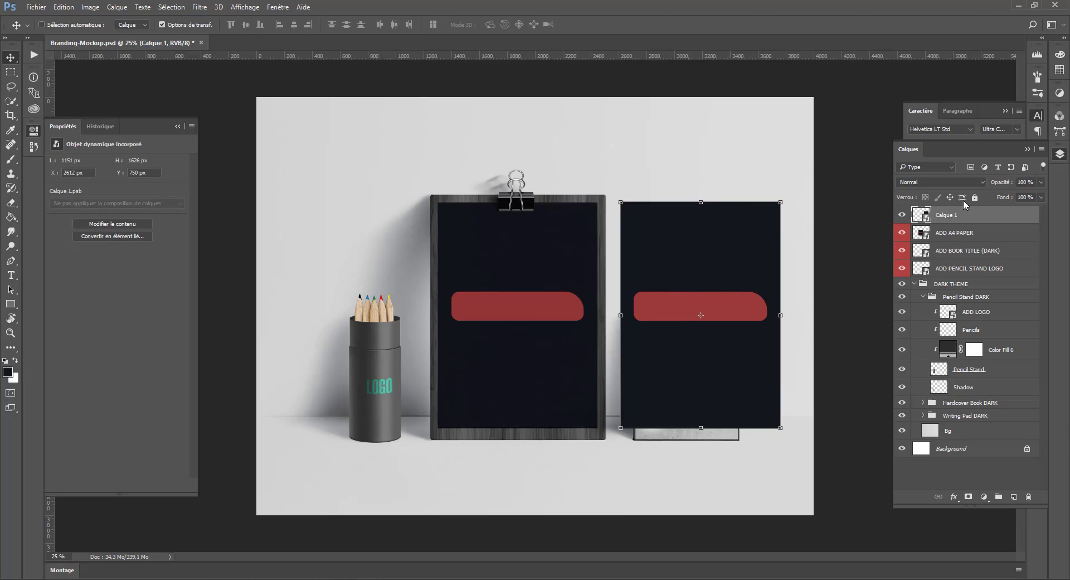
- Try shifting the pixel layer inside the Calque 1 smart object to X 156 px, update the mockup, and restore the original position
click(141, 222)
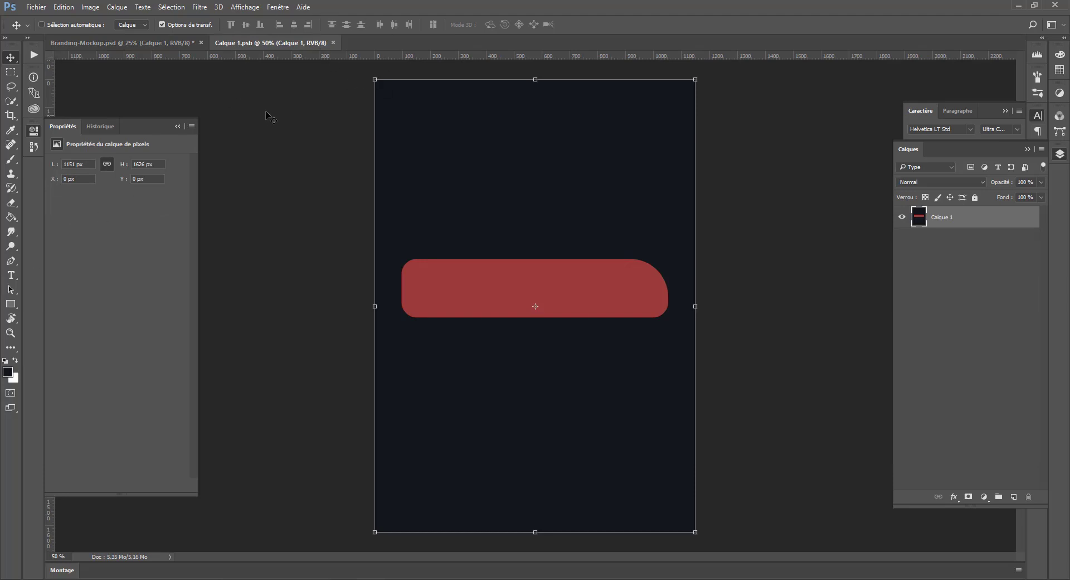
drag(418, 118, 460, 119)
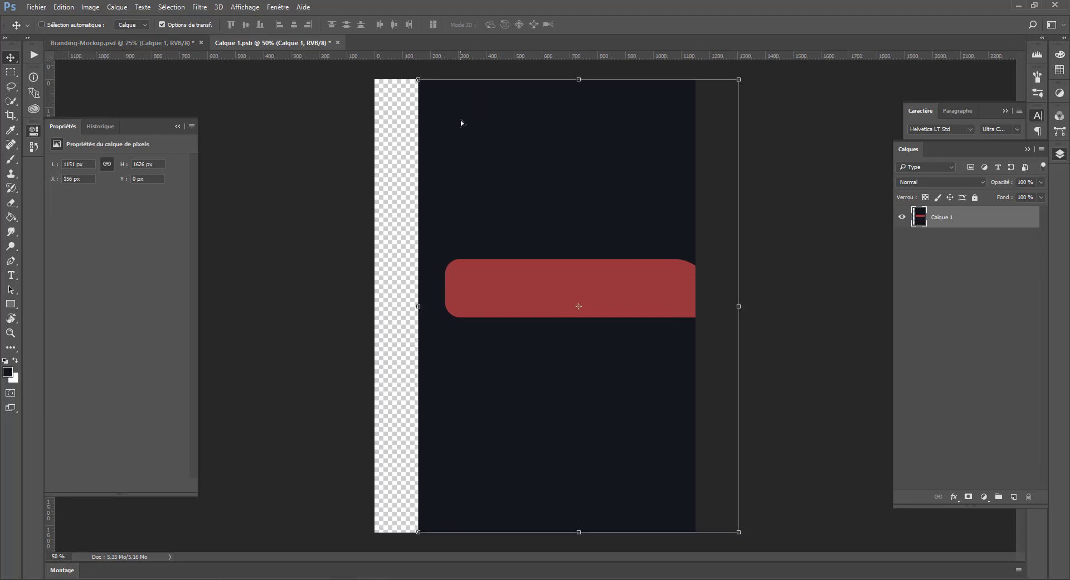
click(123, 42)
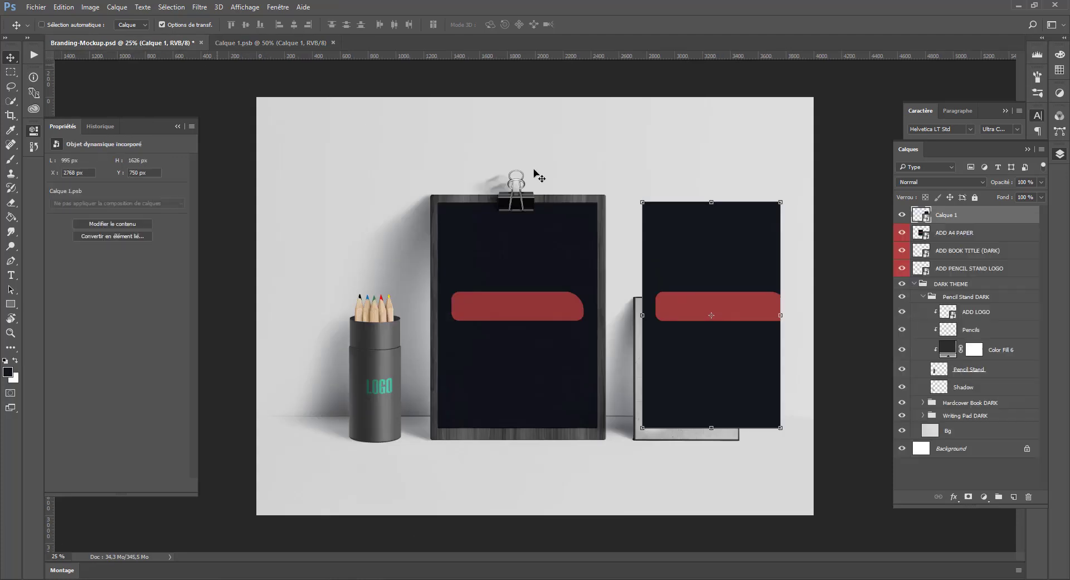
drag(643, 315, 620, 315)
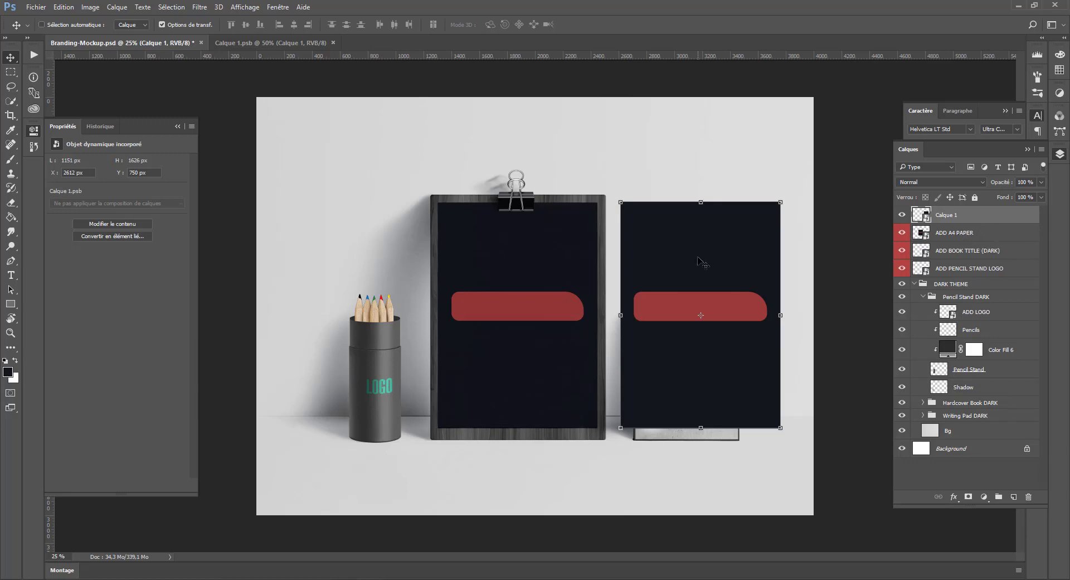
- Start converting Calque 1 to a linked smart object, cancel saving Calque 1.psb, and delete the Calque 1 layer from the mockup
click(99, 237)
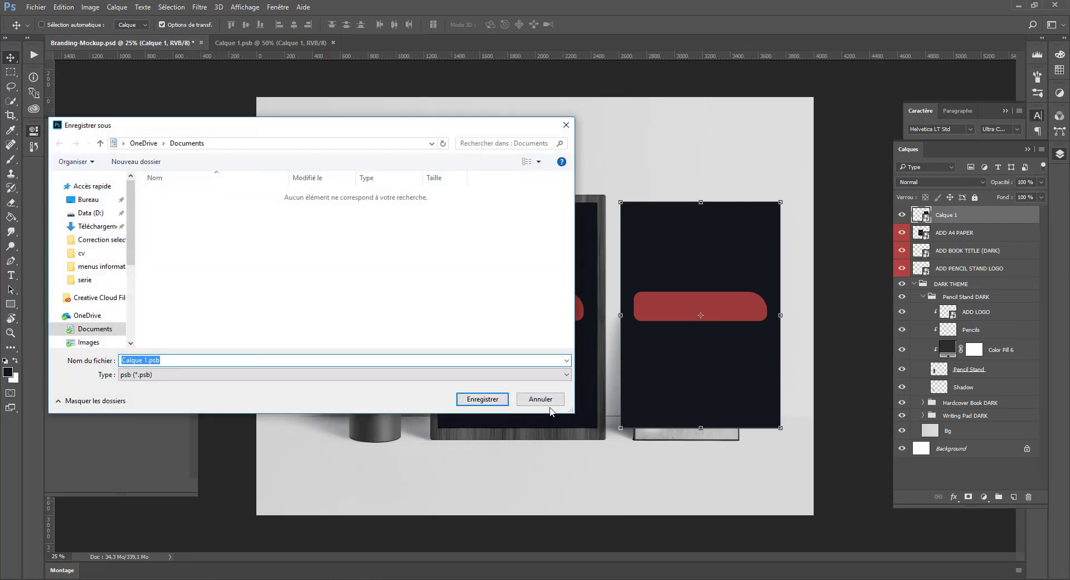
click(549, 403)
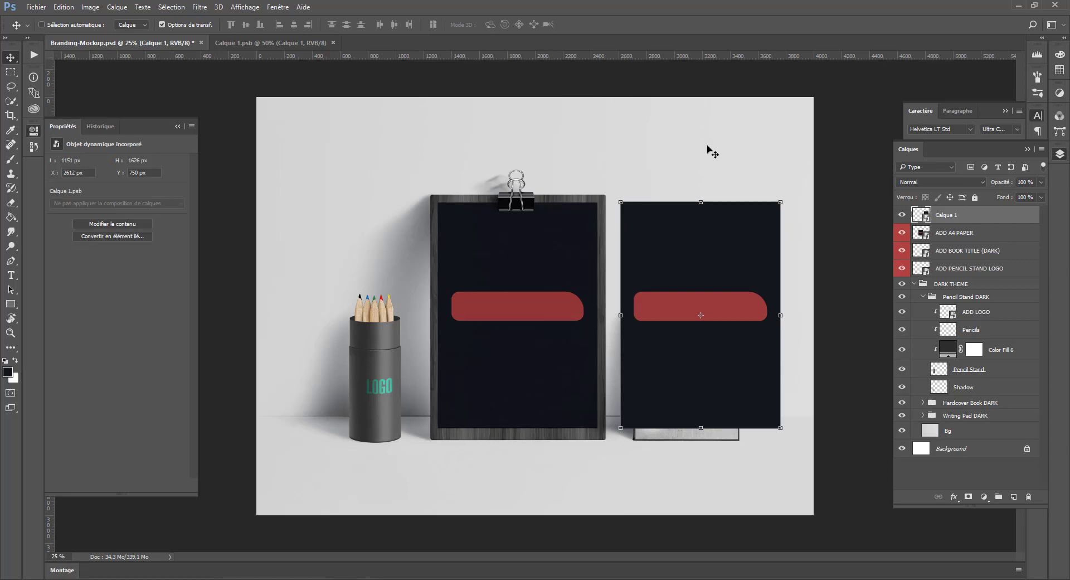
key(Delete)
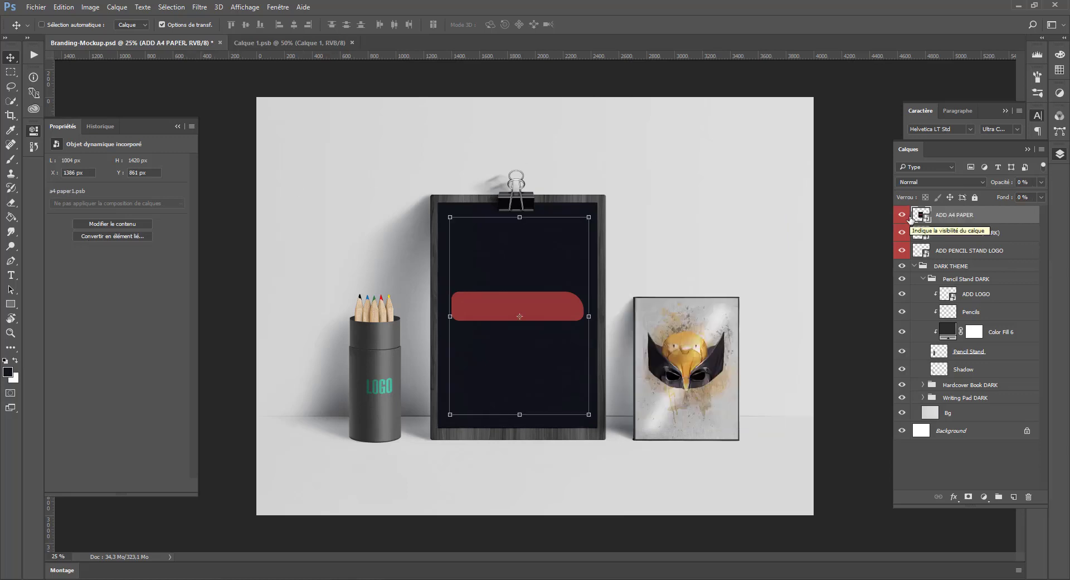